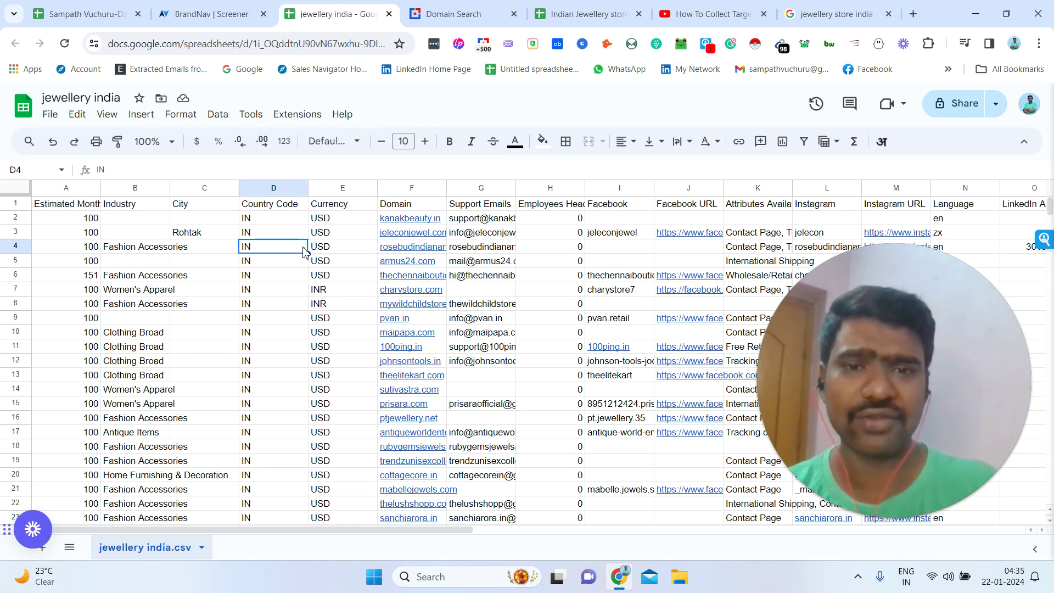
- Examine the data columns of the jewellery india sheet along row 5, from Estimated Monthly sales through YouTube URL and back
click(145, 266)
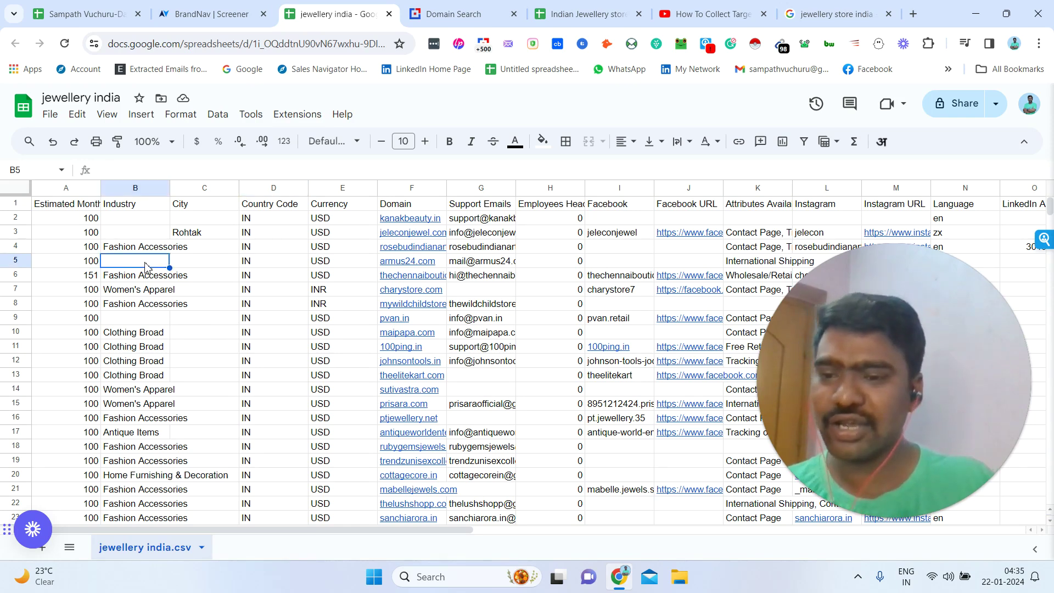
key(Right)
key(Right)
key(Right)
key(Right)
key(Right)
key(Right)
key(Right)
key(Right)
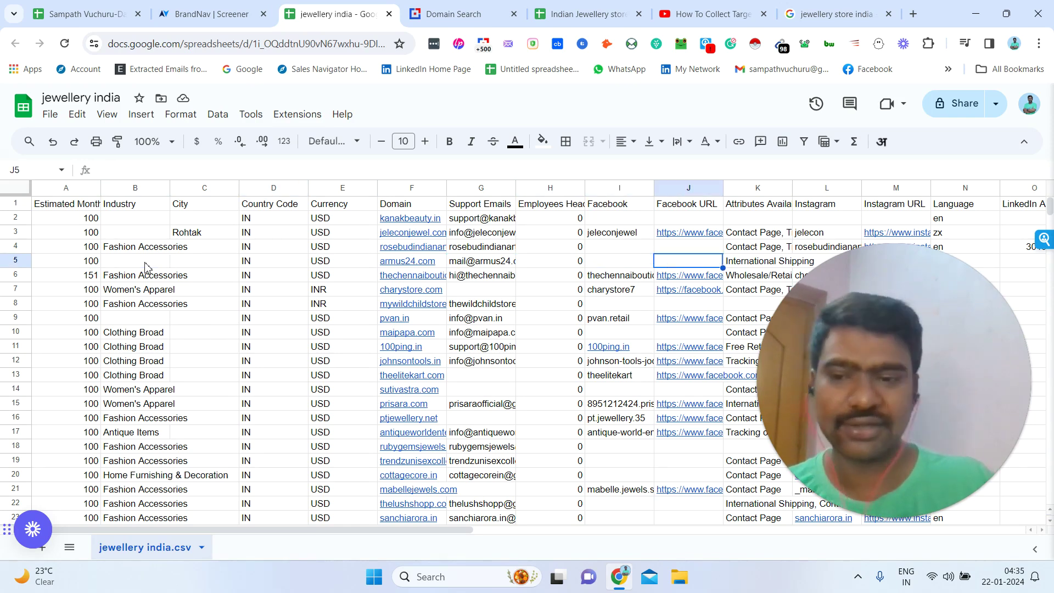
key(Left)
key(Left)
key(Left)
key(Left)
key(Left)
key(Left)
key(Left)
key(Left)
key(Right)
key(Right)
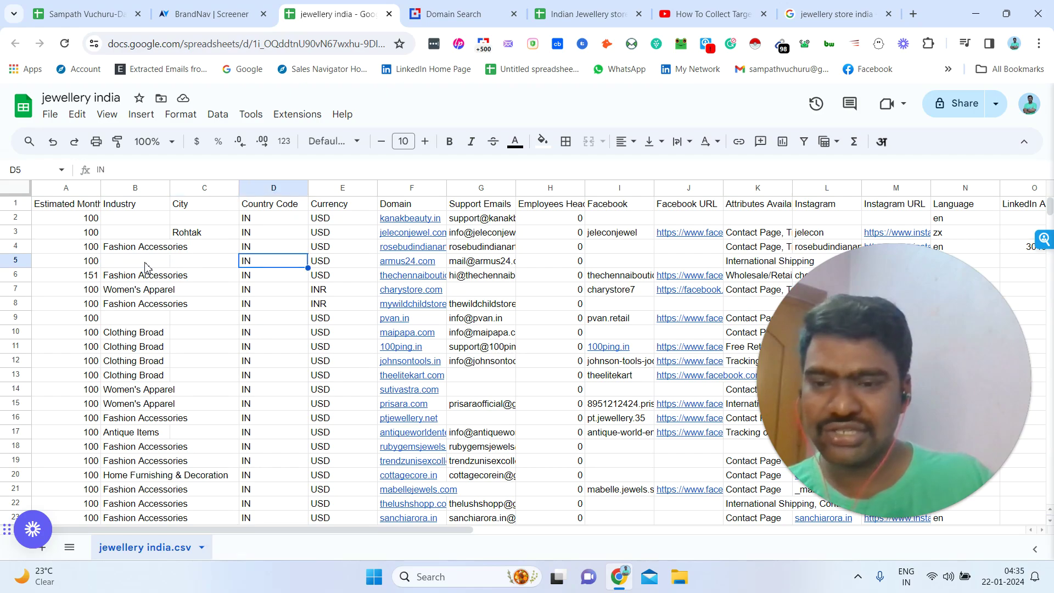
key(Right)
key(Right)
key(Right)
key(Right)
key(Right)
key(Right)
key(Right)
key(Right)
key(Right)
key(Right)
key(Right)
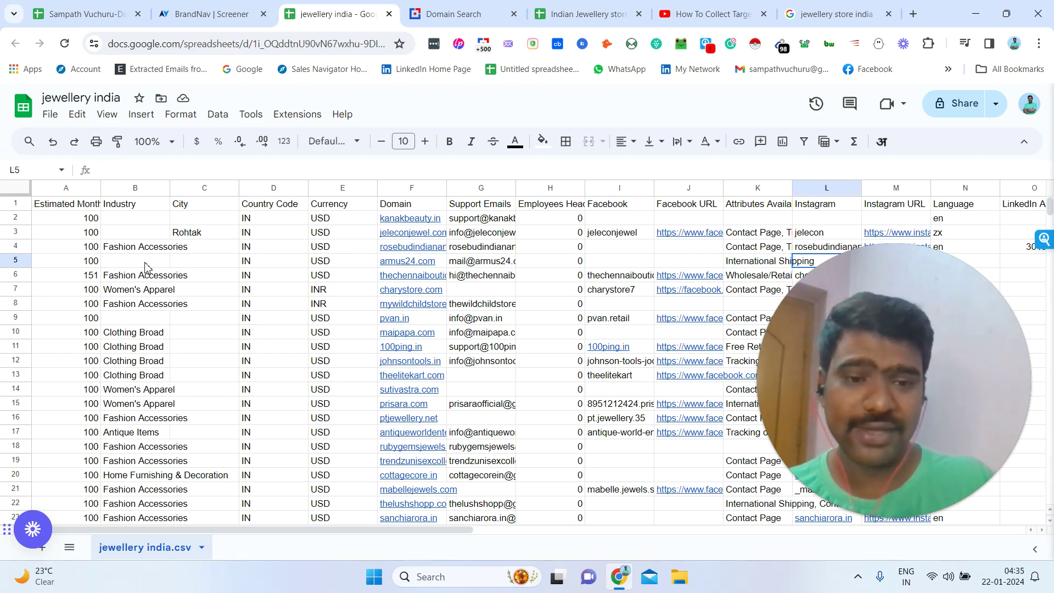
key(Right)
key(Right)
key(Right)
key(Right)
key(Right)
key(Right)
key(Right)
key(Right)
key(Right)
key(Right)
key(Right)
key(Right)
key(Right)
key(Right)
key(Right)
key(Right)
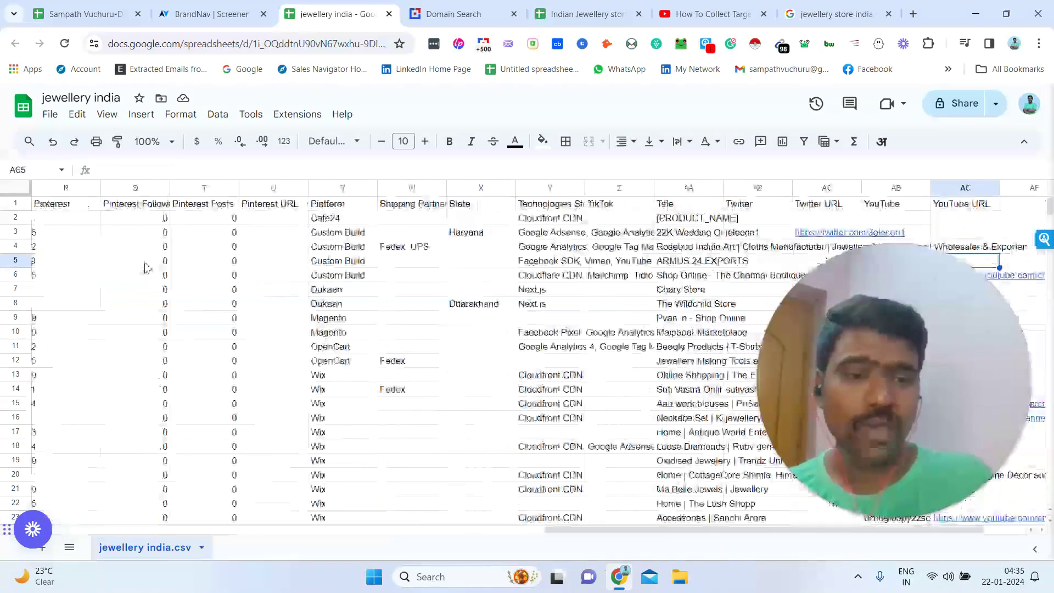
key(Left)
key(Left)
key(Left)
key(Left)
key(Left)
key(Left)
key(Left)
key(Left)
key(Left)
key(Left)
key(Left)
key(Left)
key(Left)
key(Left)
key(Left)
key(Left)
key(Left)
key(Left)
key(Left)
key(Left)
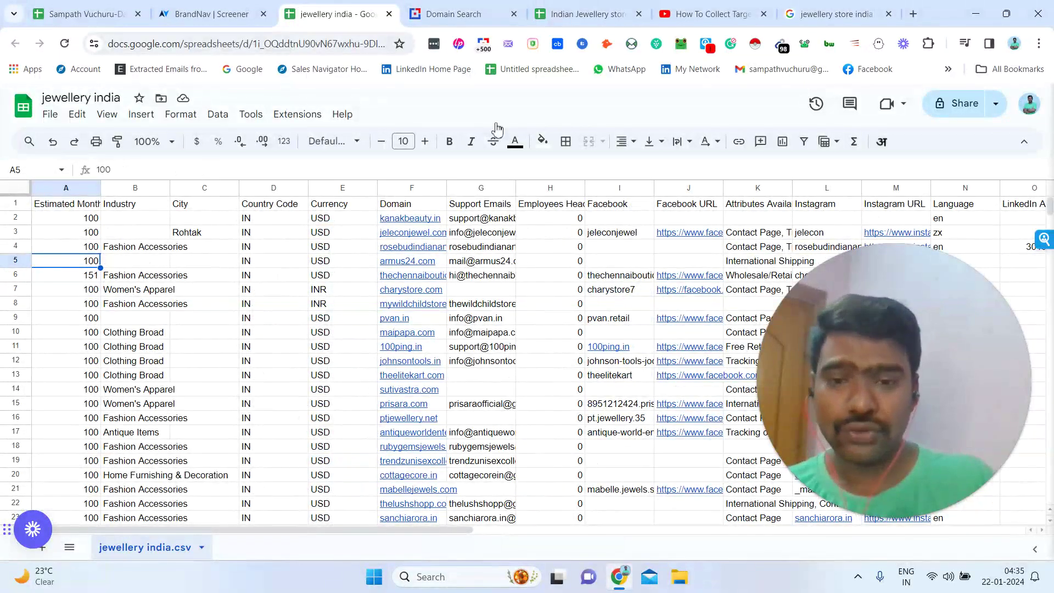
- Examine the Domain and Support Emails columns, checking the neighbouring fields of row 11 in the jewellery india sheet
drag(451, 206, 403, 347)
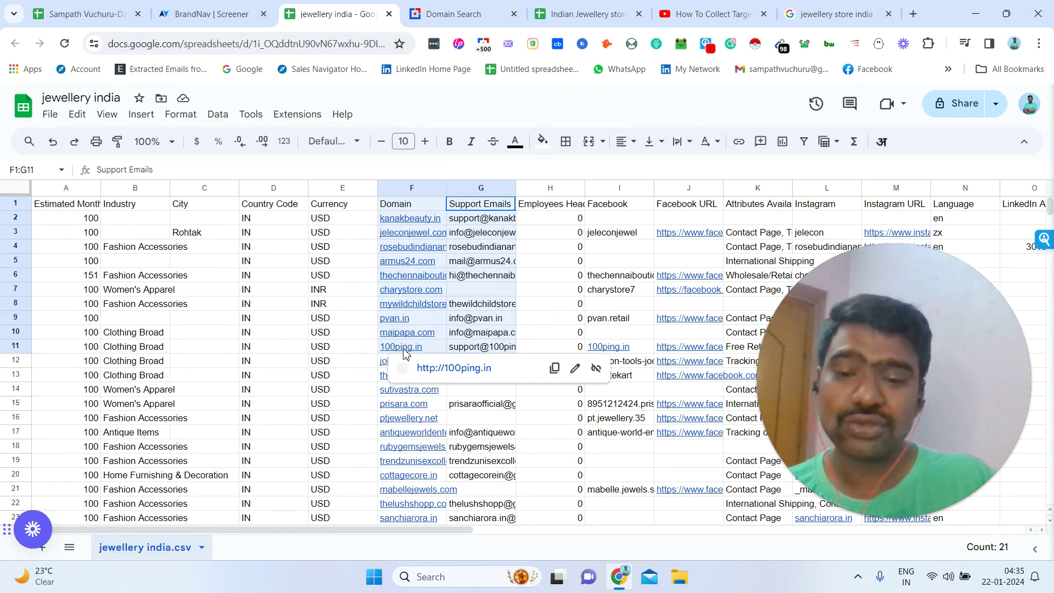
click(360, 347)
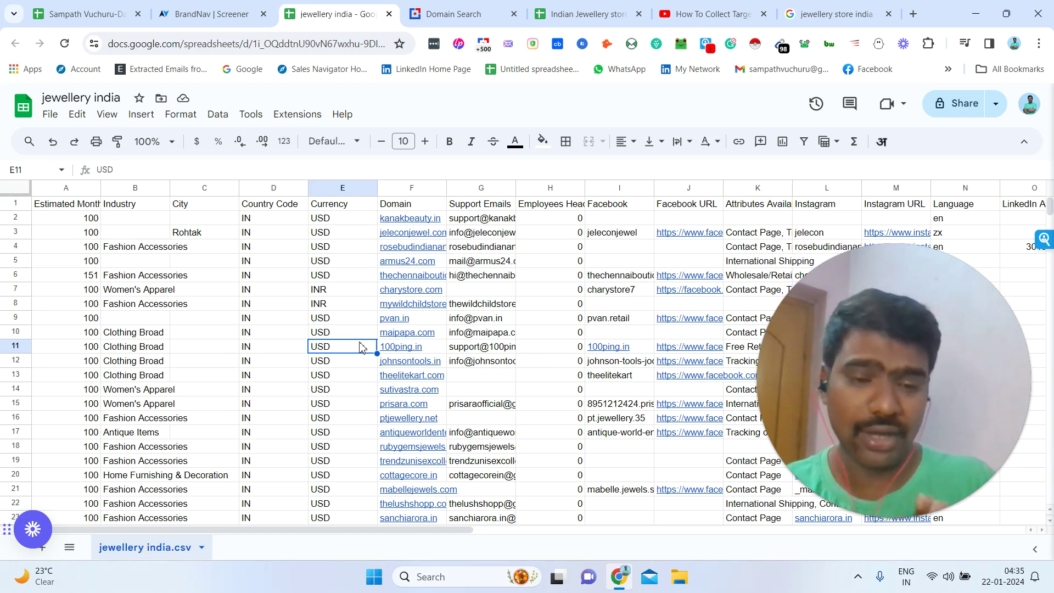
key(Right)
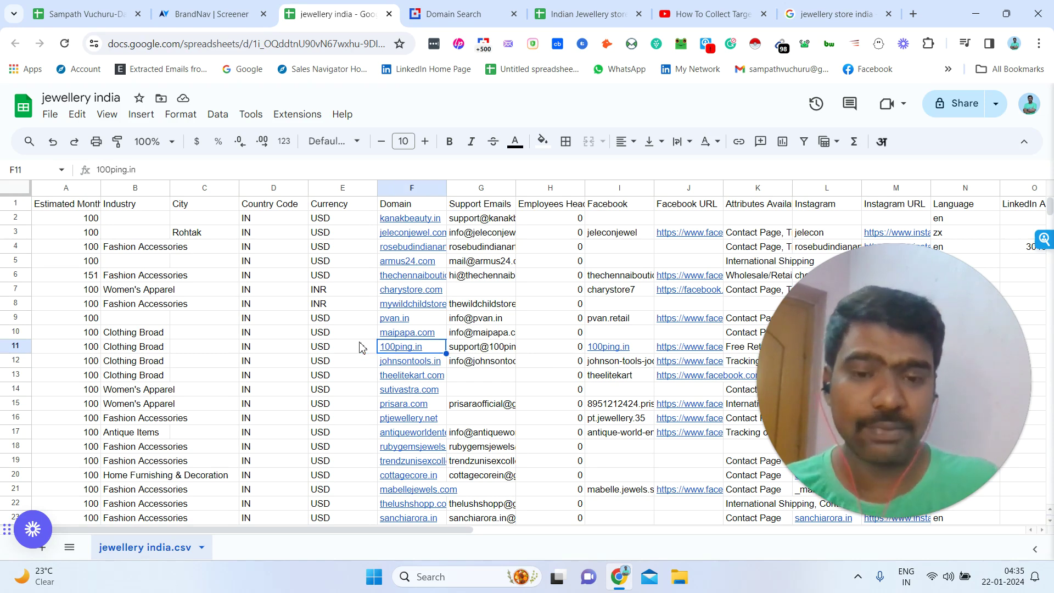
key(Right)
key(Right)
key(Right)
key(Right)
key(Left)
key(Left)
key(Left)
key(Left)
key(Left)
key(Left)
key(Left)
key(Left)
key(Left)
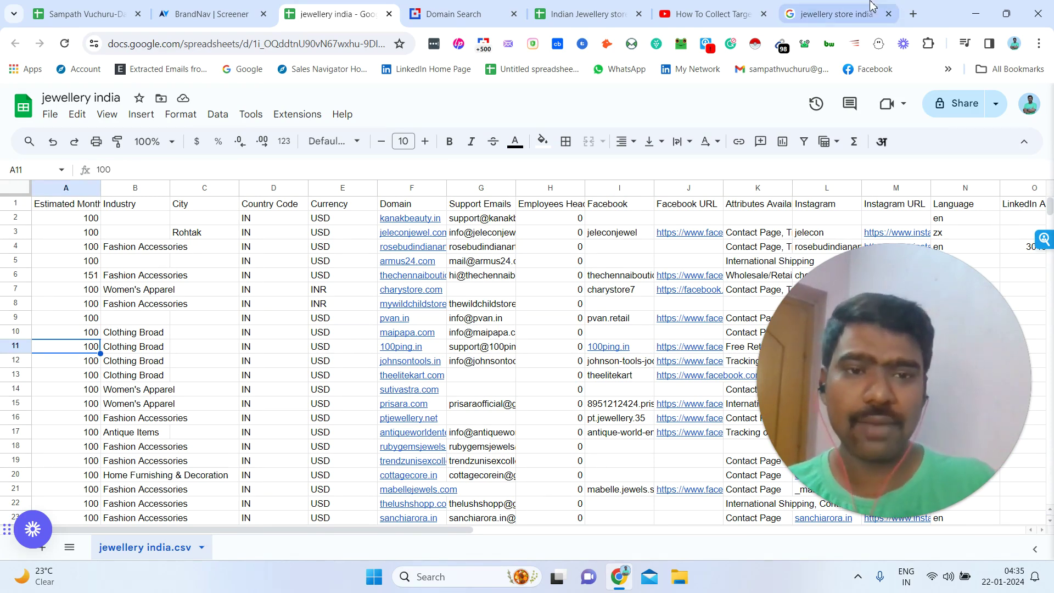
- Read the services listed in the description of the angel investors email list video on YouTube, and return to the jewellery india sheet
click(667, 5)
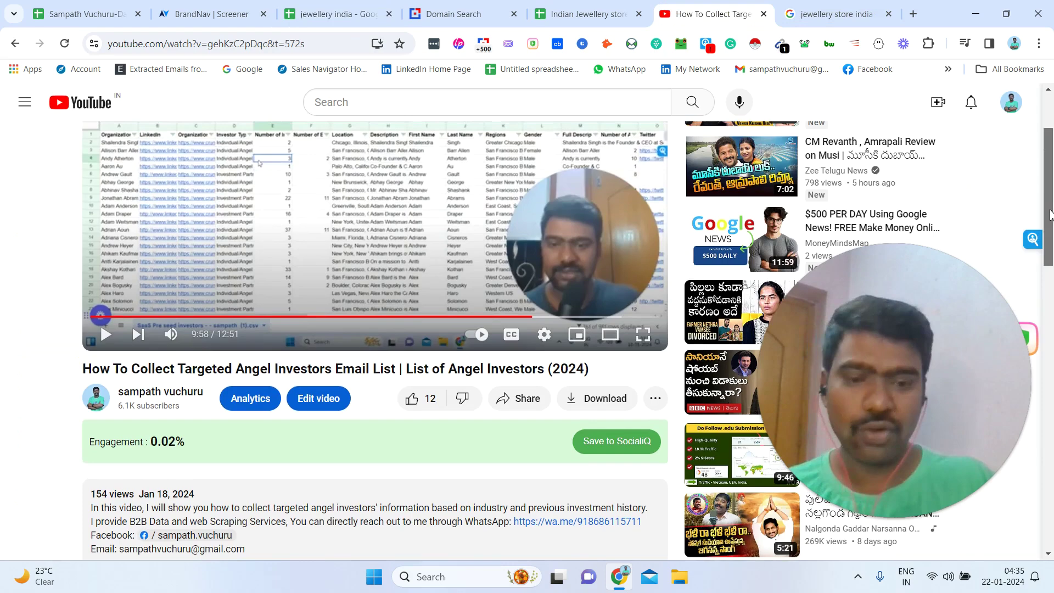
scroll(1049, 214, down, 4)
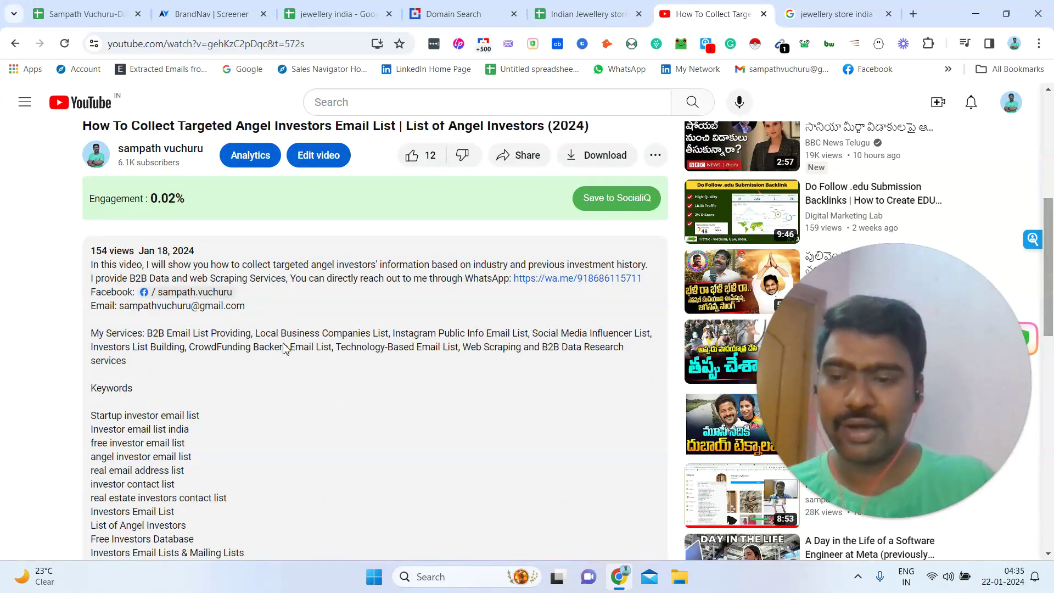
click(330, 6)
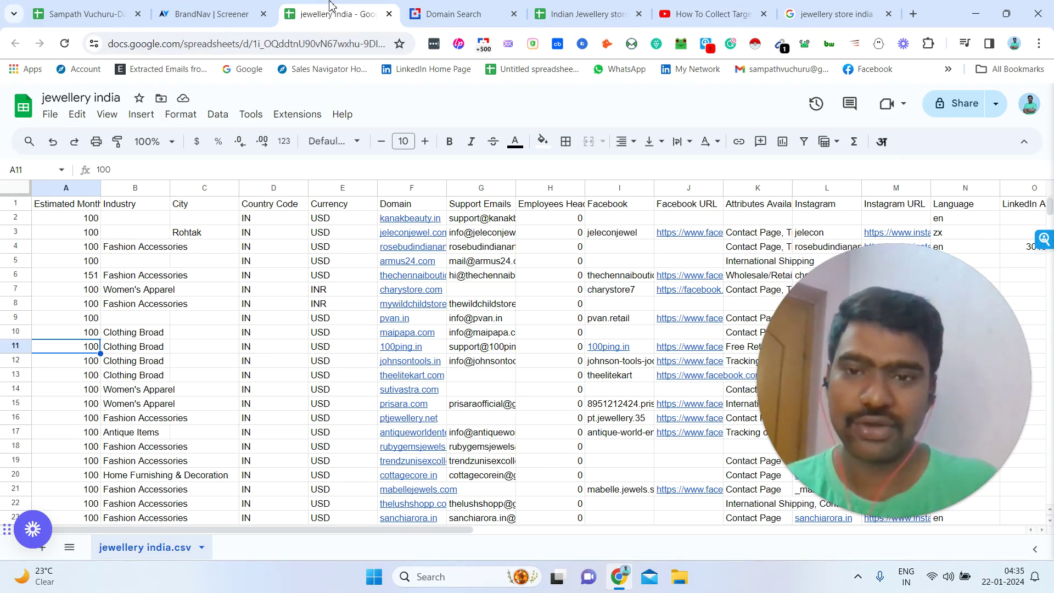
- Review the Data List Example sheets Local Business List, Recently Funded Companies, Instagram Influencers list and Crunch Base info, and revisit the video description
click(90, 7)
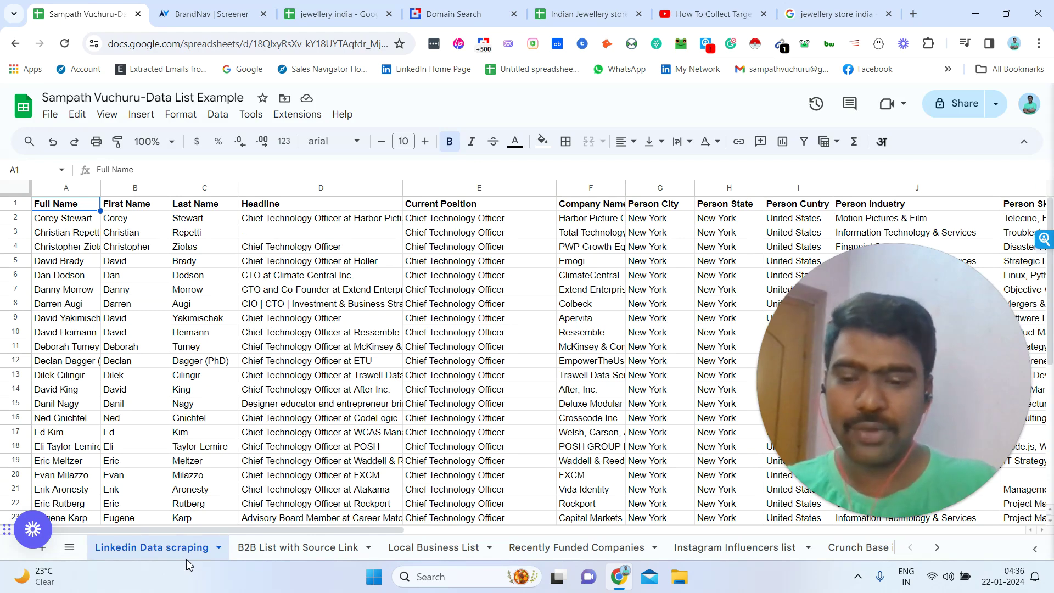
click(419, 546)
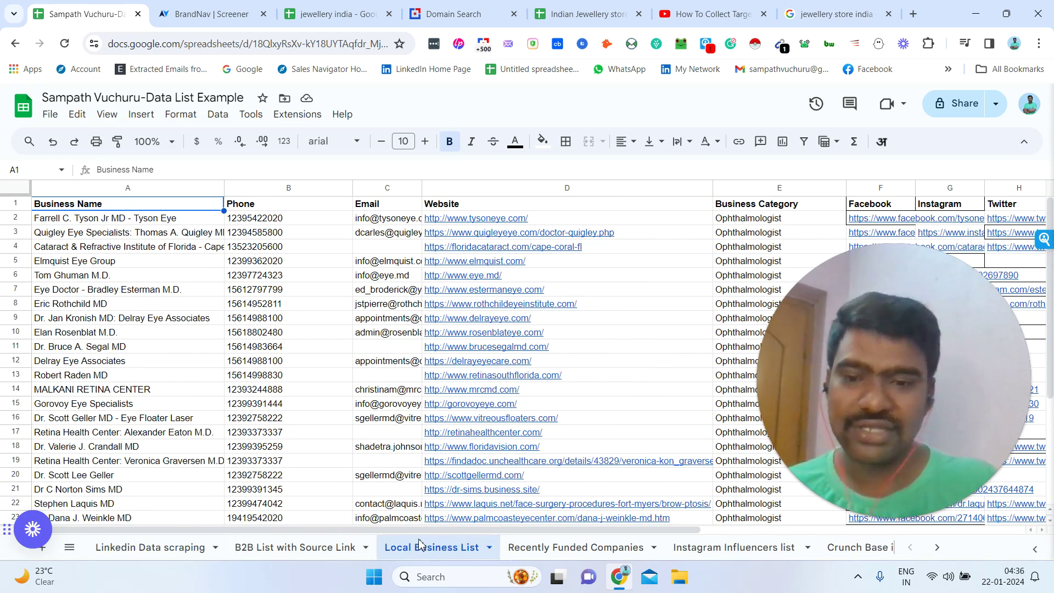
click(585, 547)
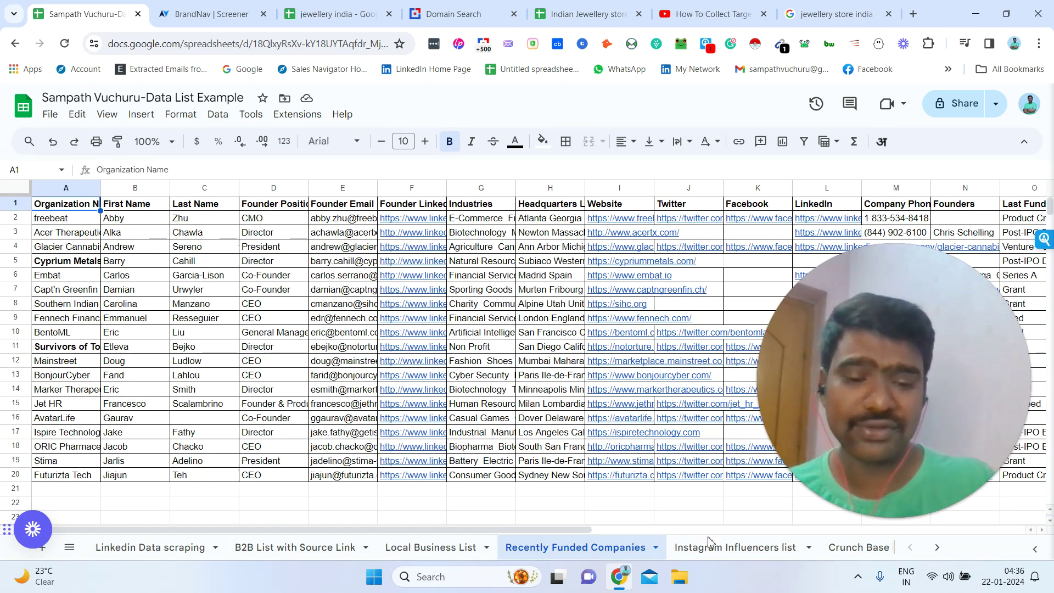
click(709, 546)
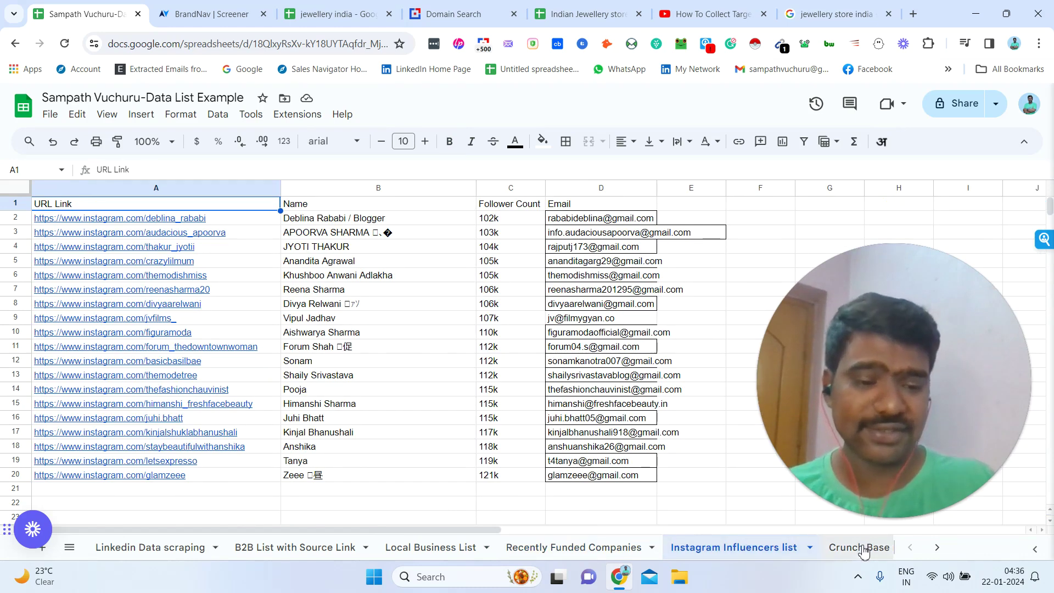
click(863, 549)
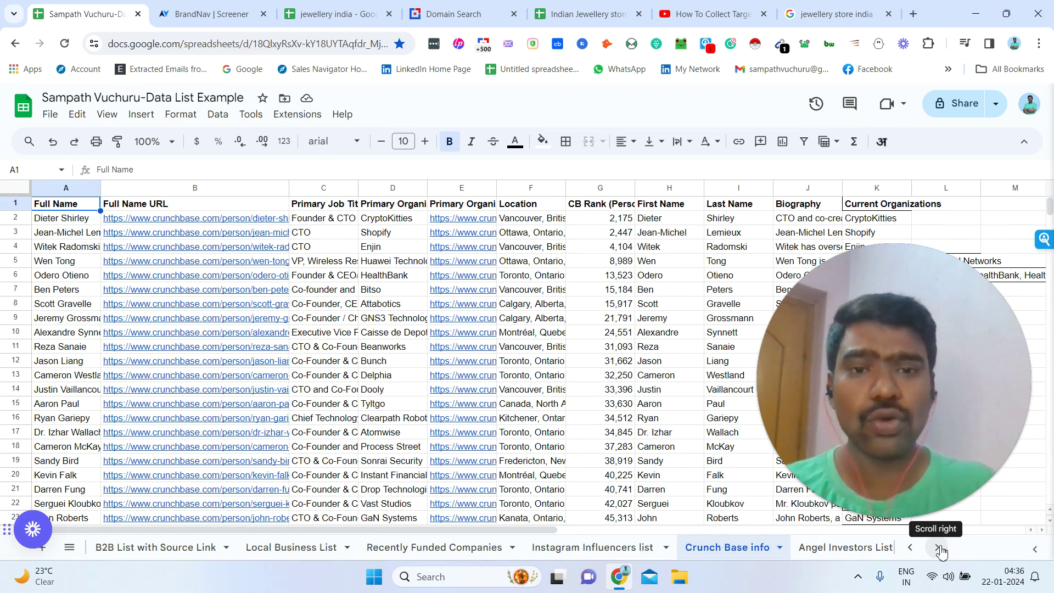
click(937, 547)
click(937, 547)
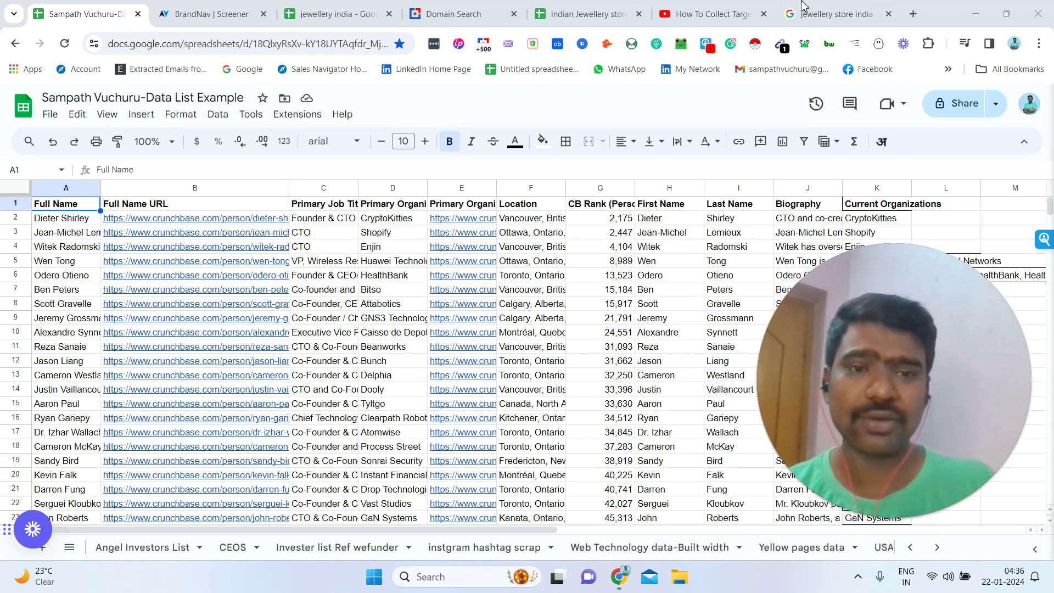
click(672, 5)
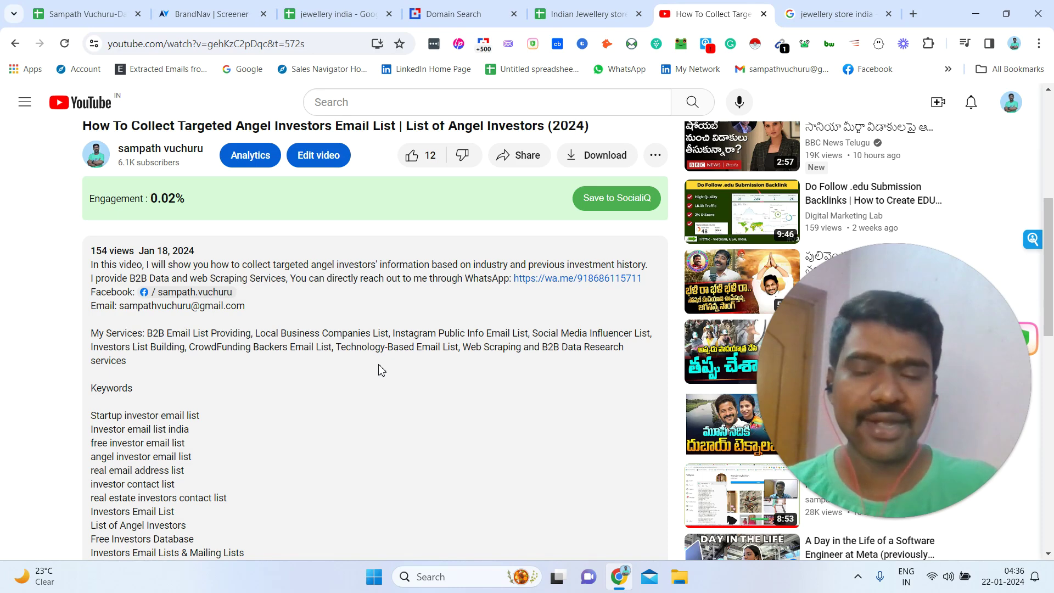
click(309, 7)
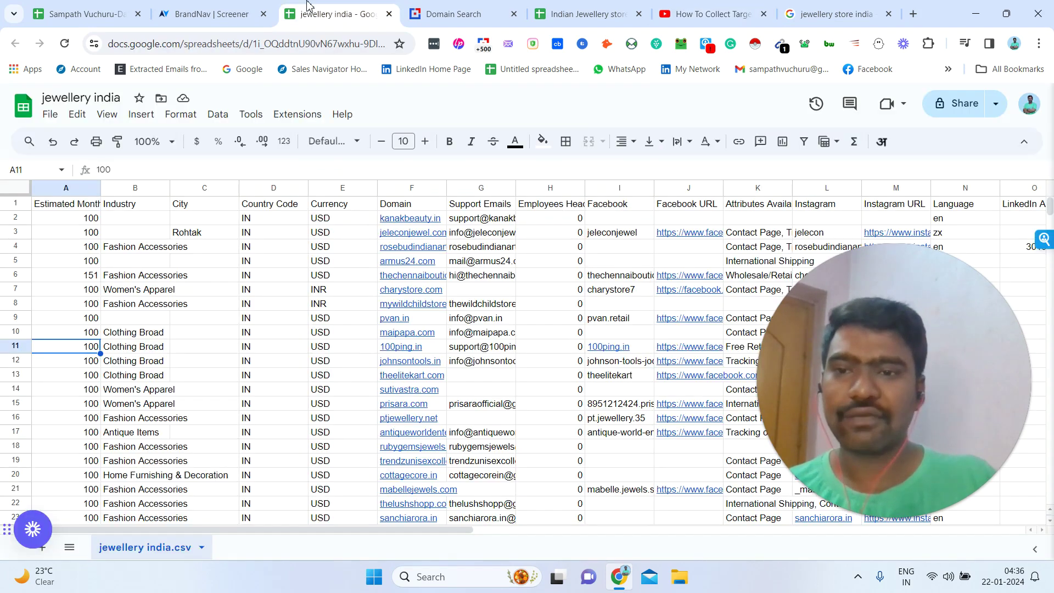
- Switch to the BrandNav Screener and examine its web address, the remaining export and daily search credits, and the Filters section
click(191, 6)
double_click(156, 45)
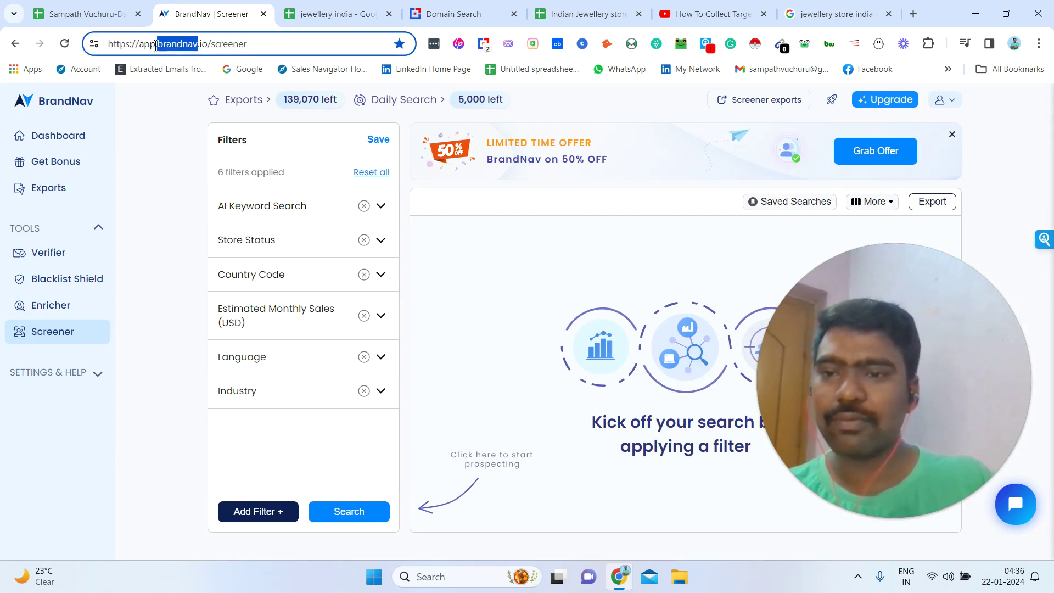
key(shift+Home)
double_click(213, 46)
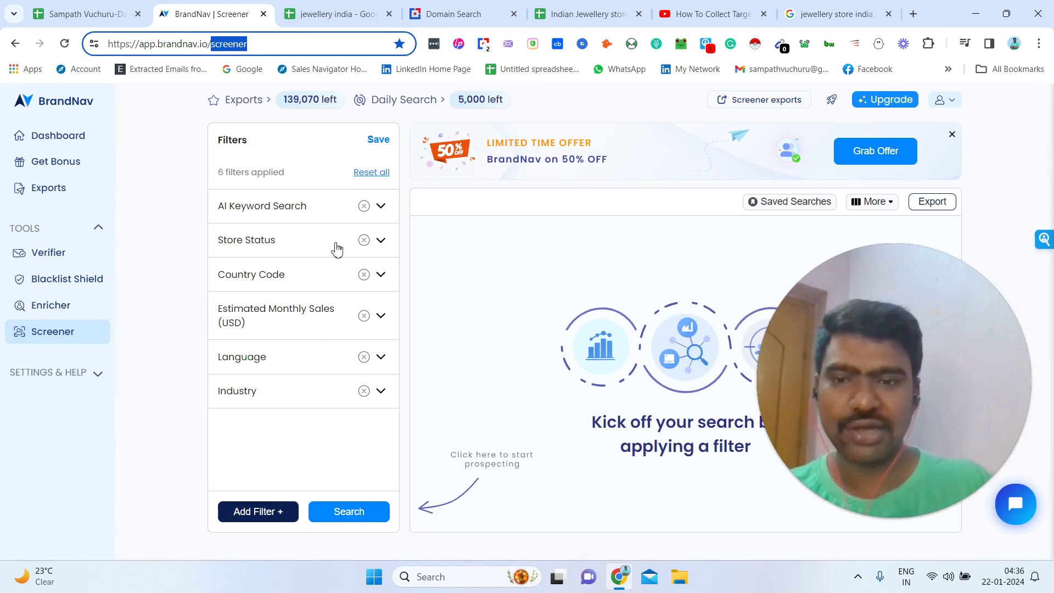
drag(185, 105, 541, 102)
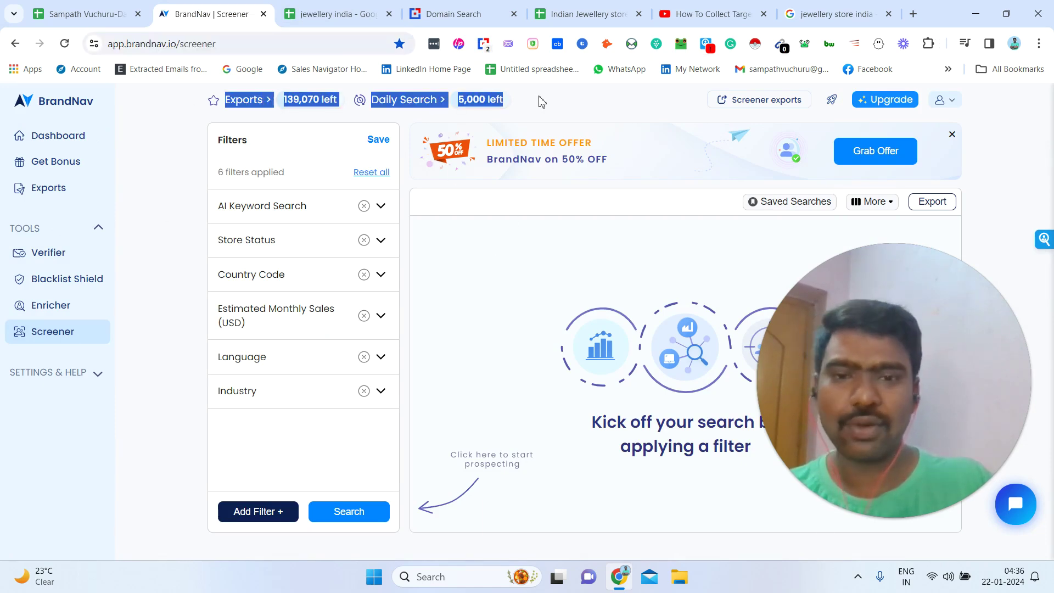
click(176, 196)
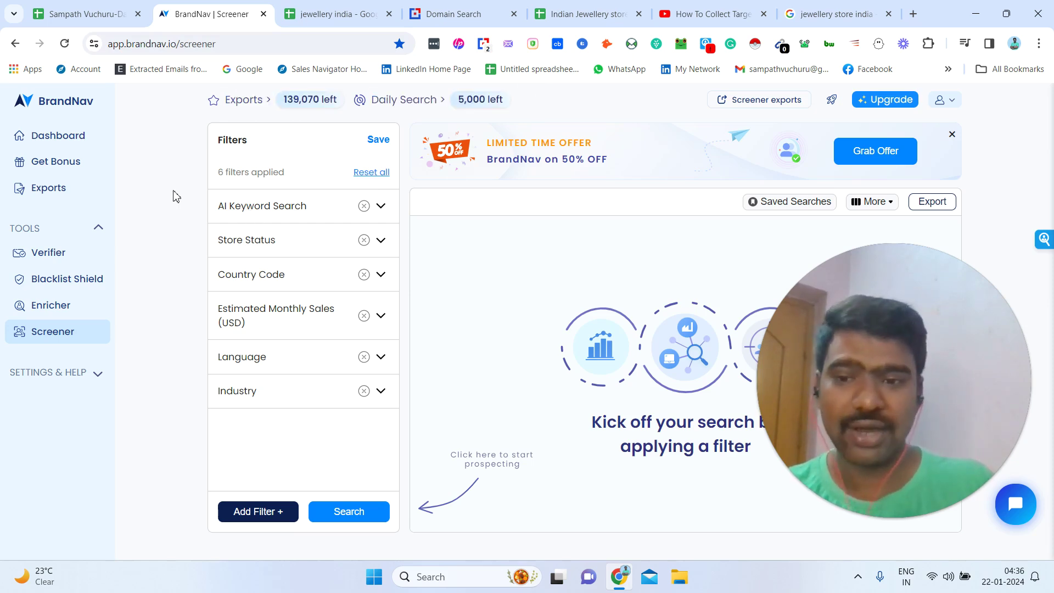
drag(175, 196, 189, 106)
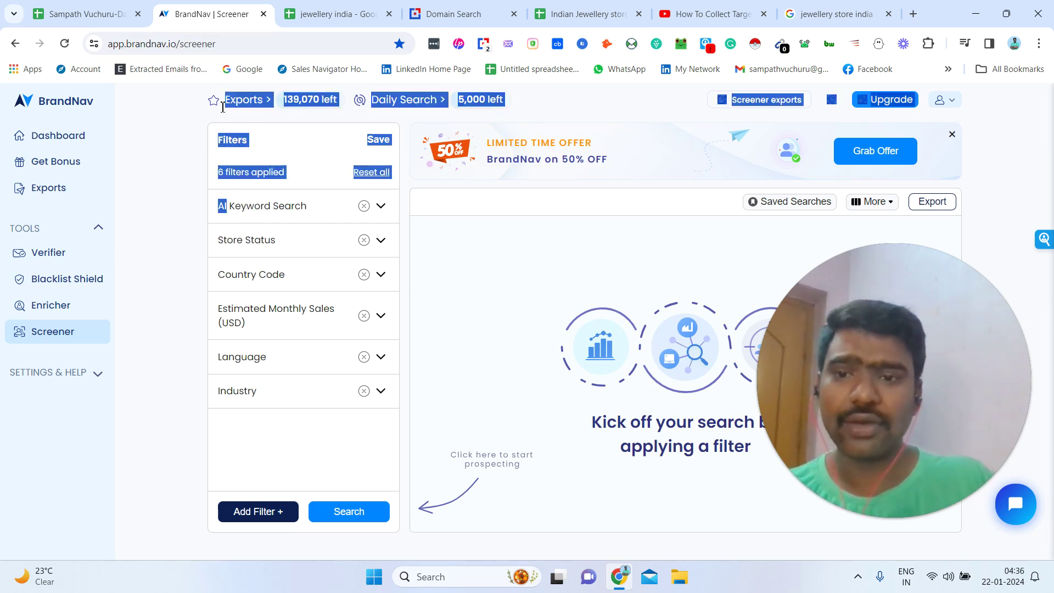
click(190, 108)
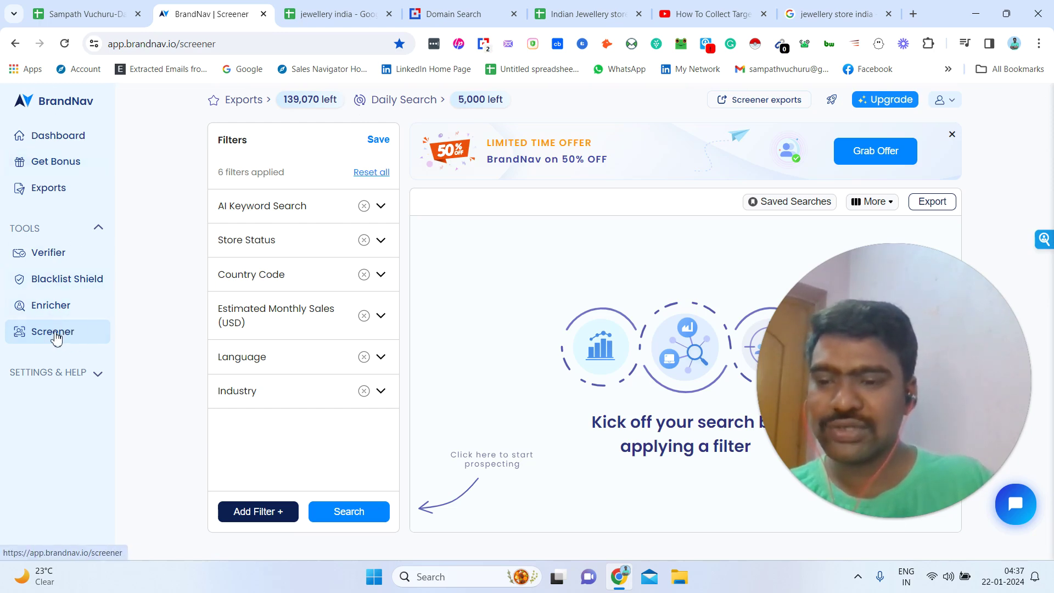
double_click(238, 140)
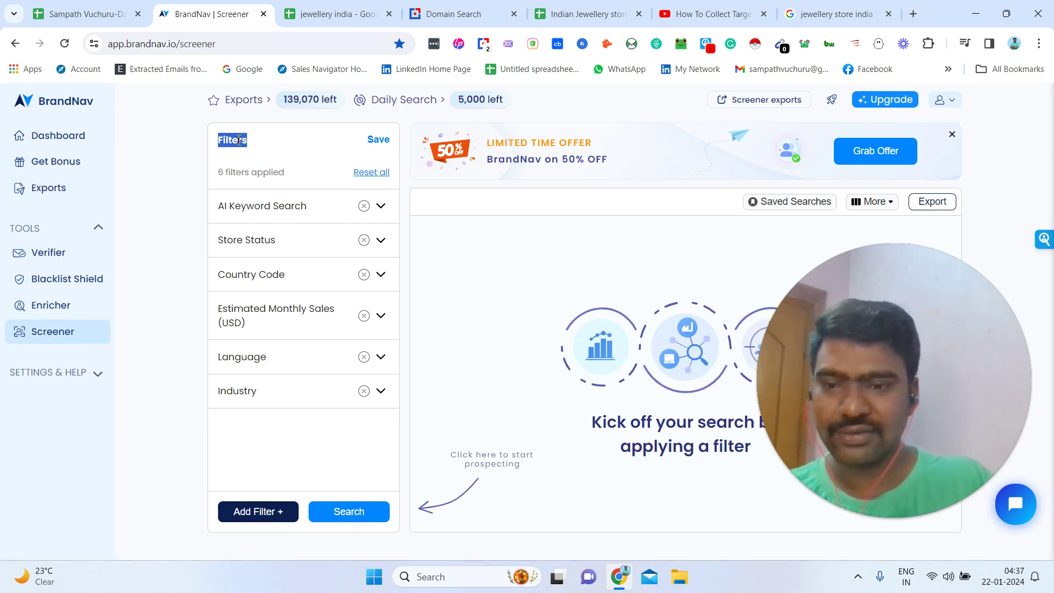
- Add "jewellery", copied from the Google search query, as a keyword in the AI Keyword Search filter
click(381, 208)
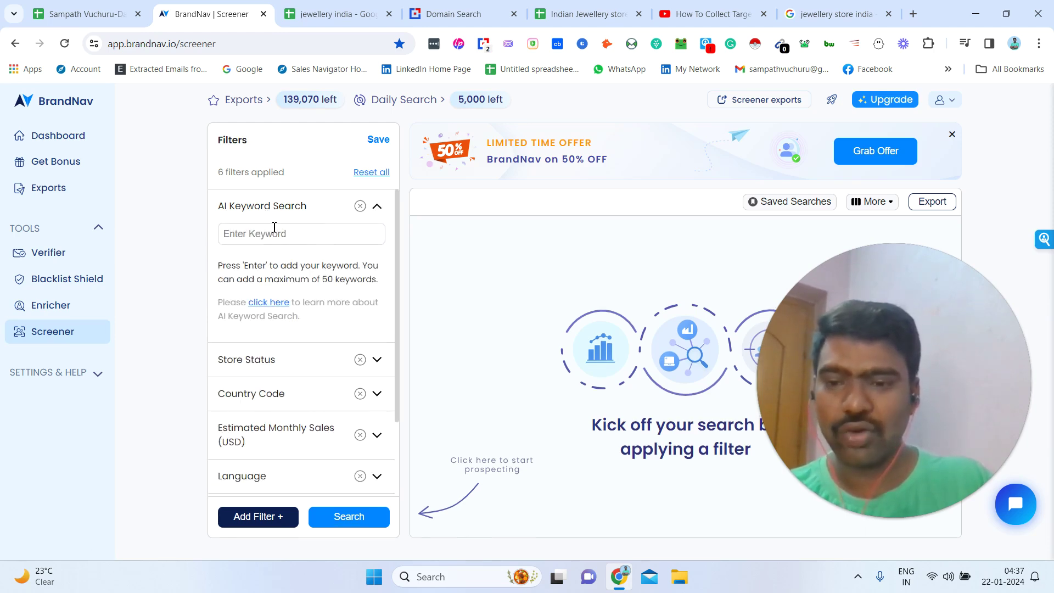
click(831, 5)
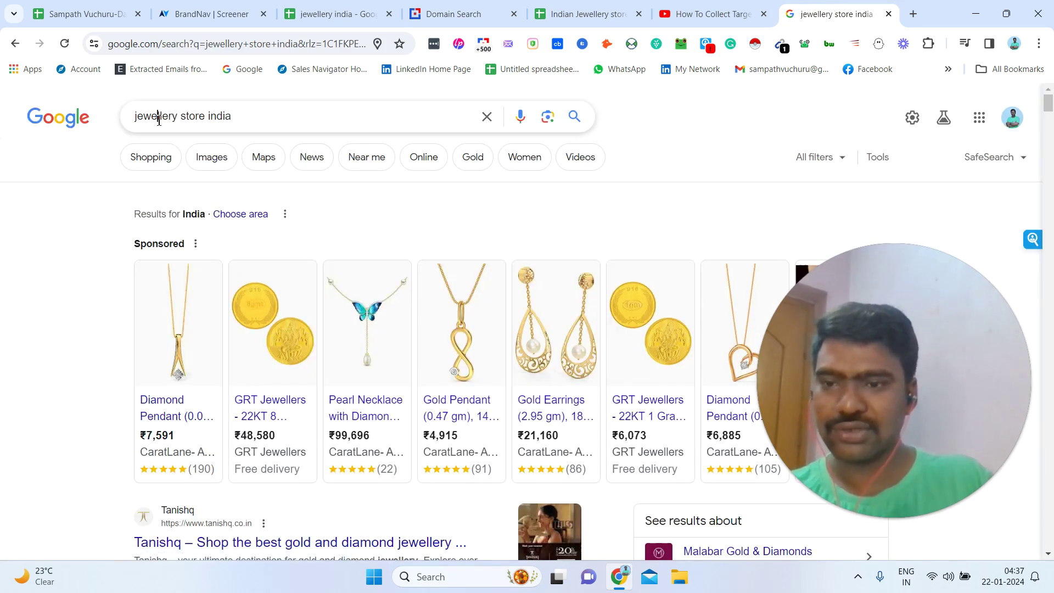
double_click(159, 118)
key(ctrl+c)
click(206, 7)
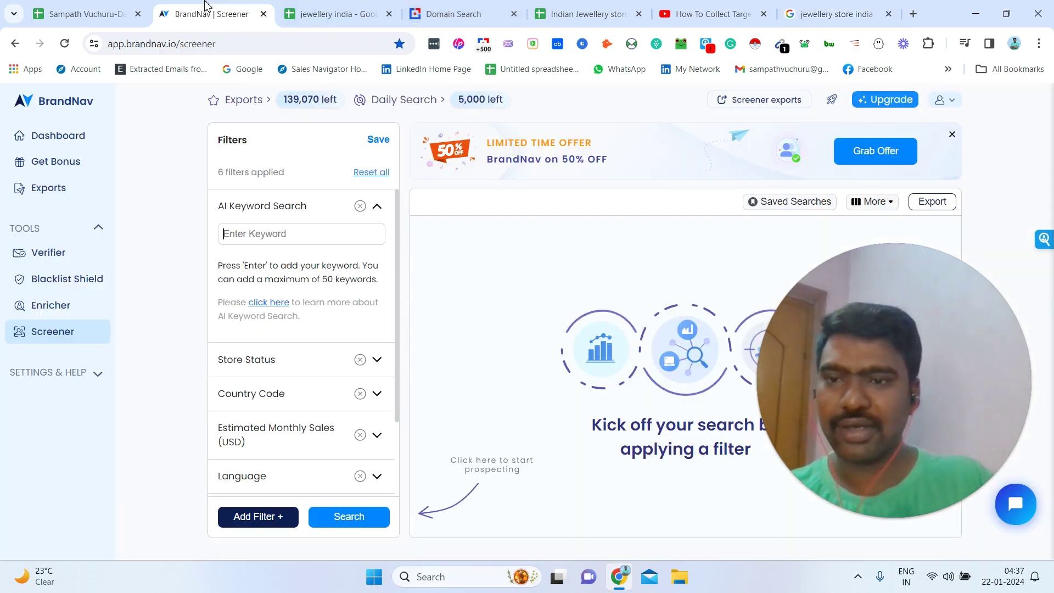
click(282, 244)
key(ctrl+v)
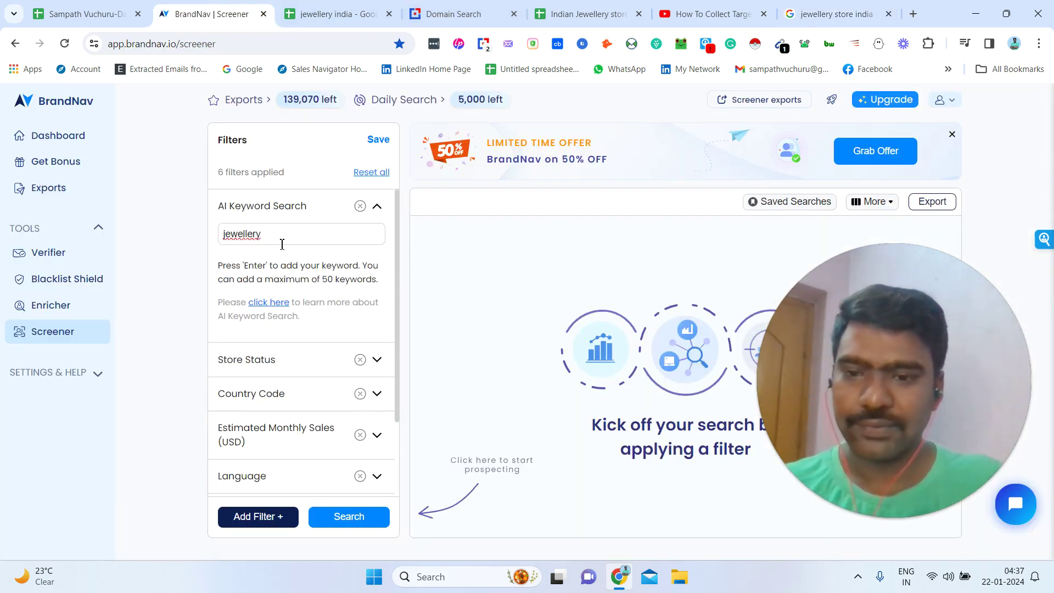
key(Return)
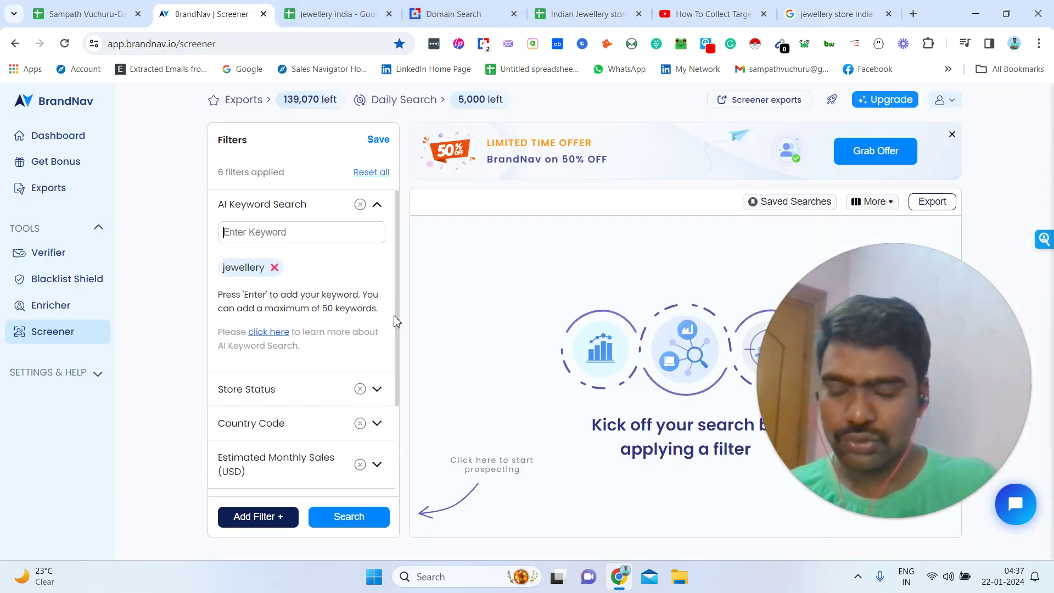
- Restrict the Store Status filter to Active stores by excluding Inactive ones
scroll(395, 322, down, 2)
click(378, 285)
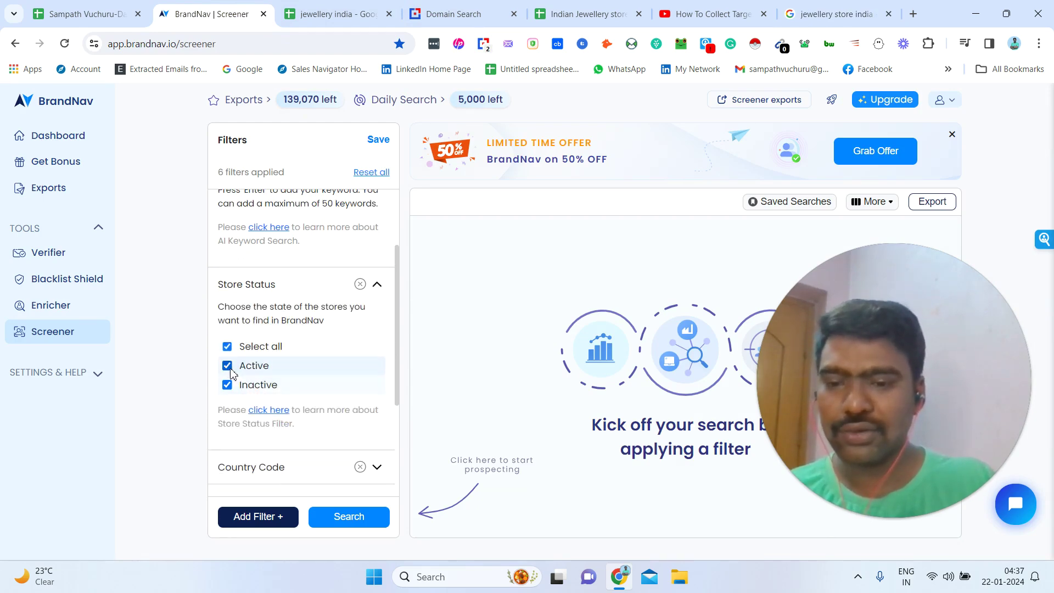
click(228, 385)
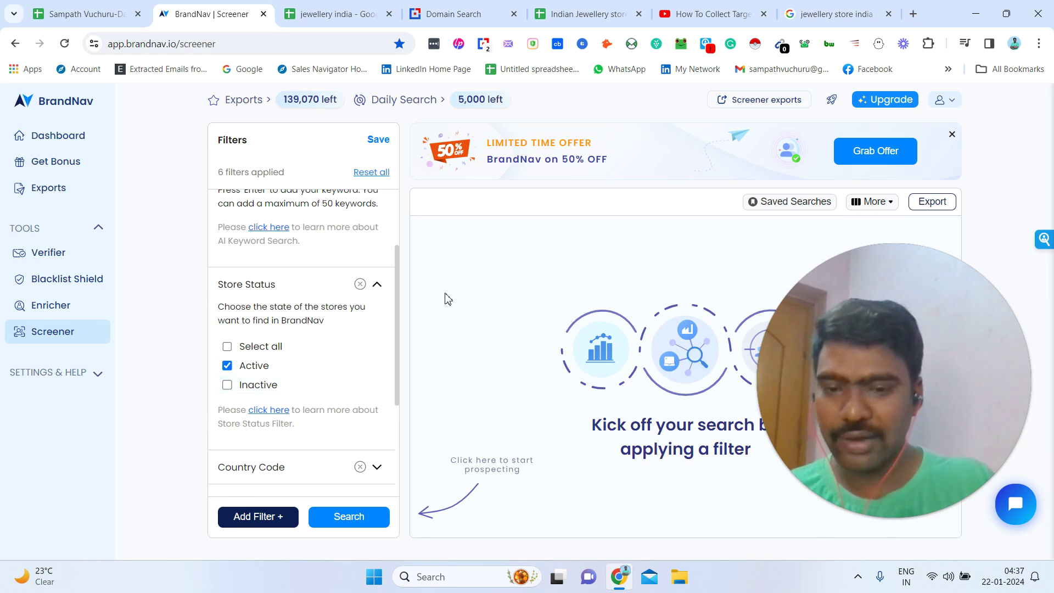
- Limit the Country Code filter to India
drag(398, 271, 409, 371)
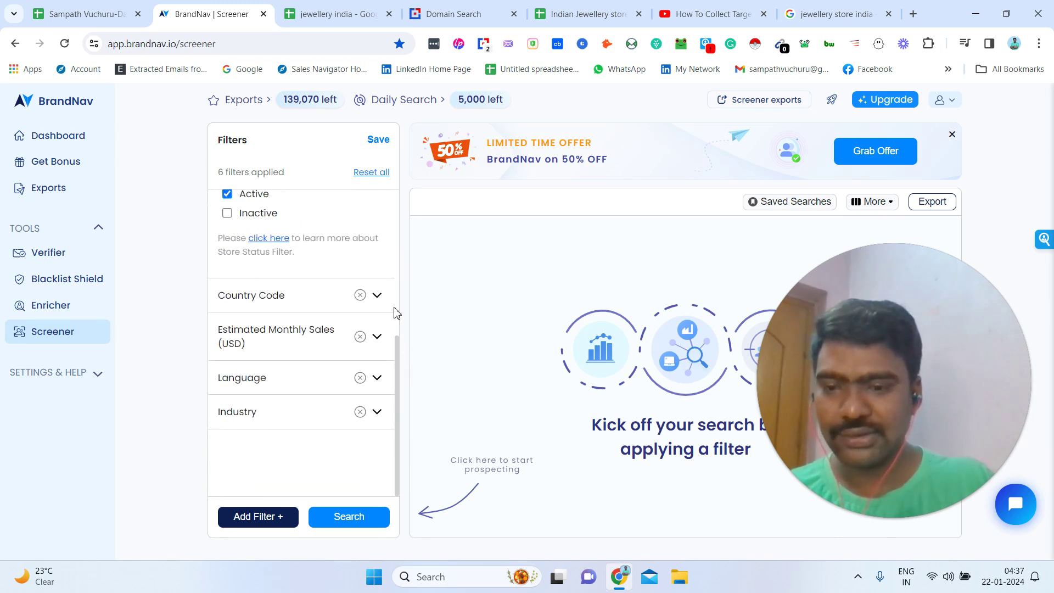
click(375, 299)
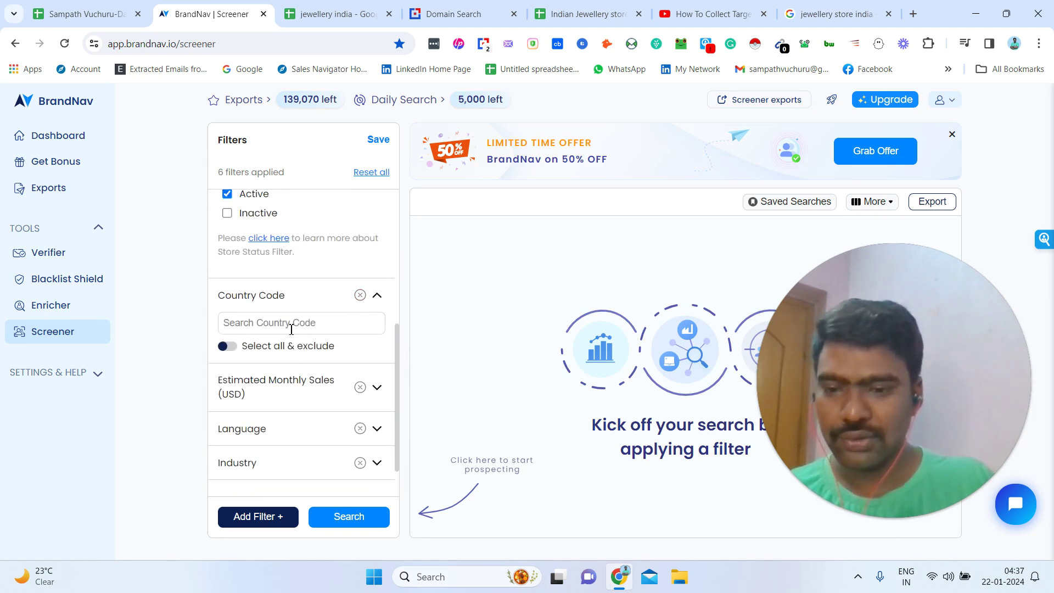
text(india)
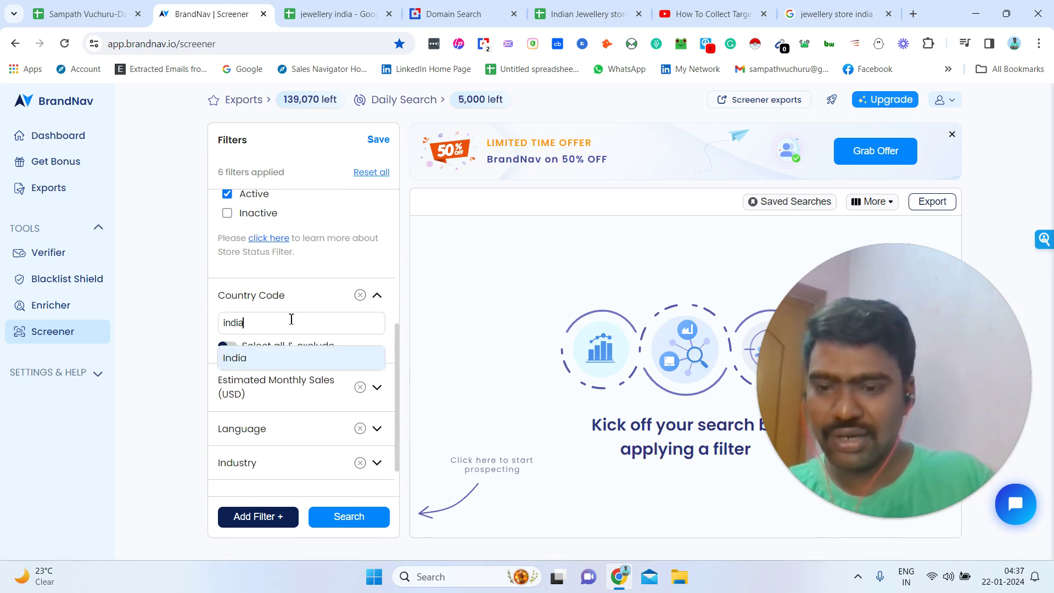
click(250, 360)
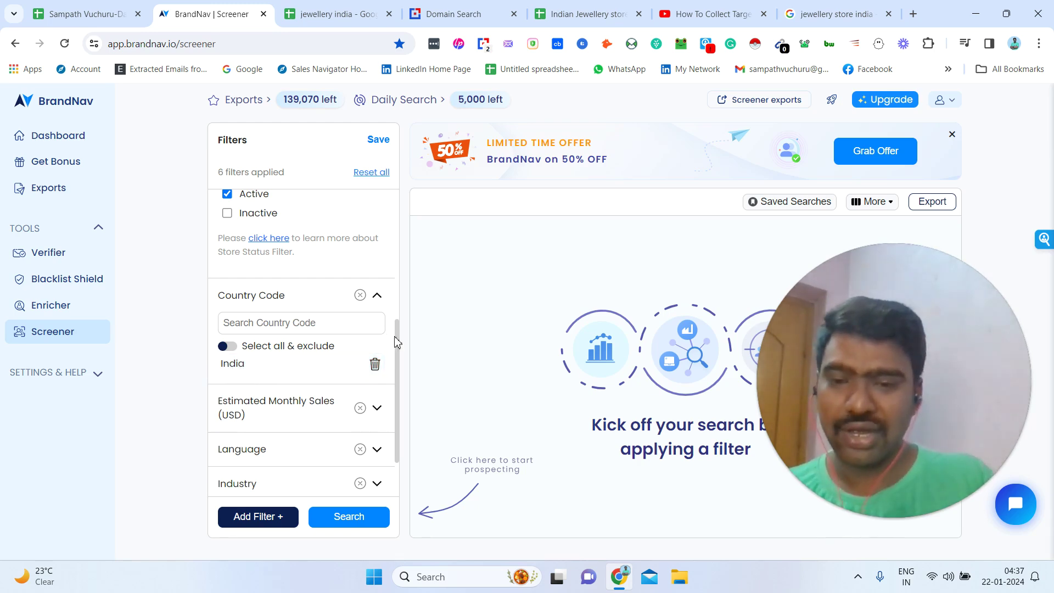
- Review the applied filters and examine the Estimated Monthly Sales (USD), Language and Industry filters, including the full list of industries
scroll(400, 315, up, 5)
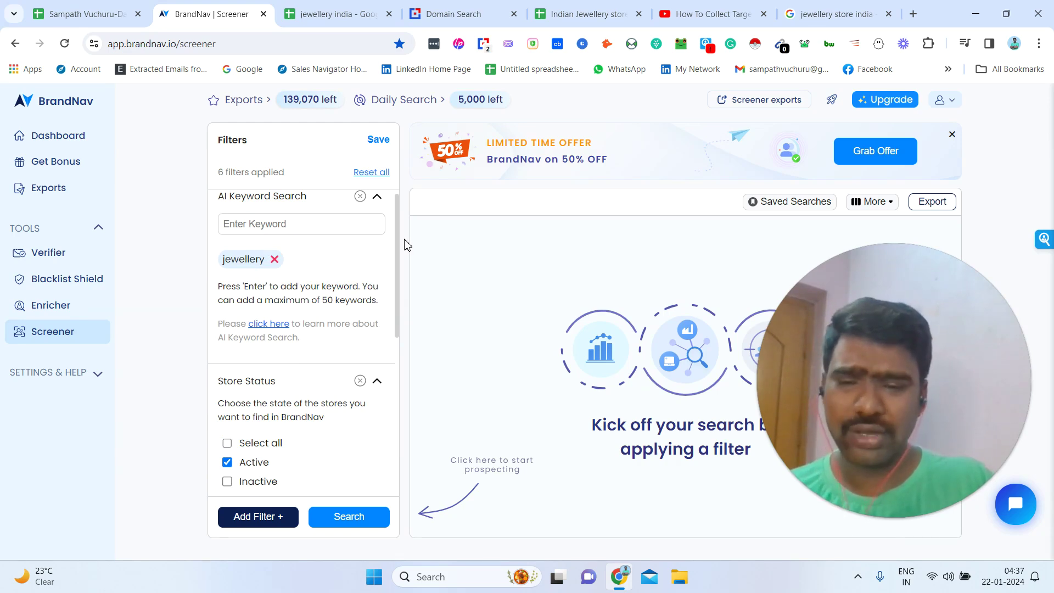
drag(399, 226, 404, 421)
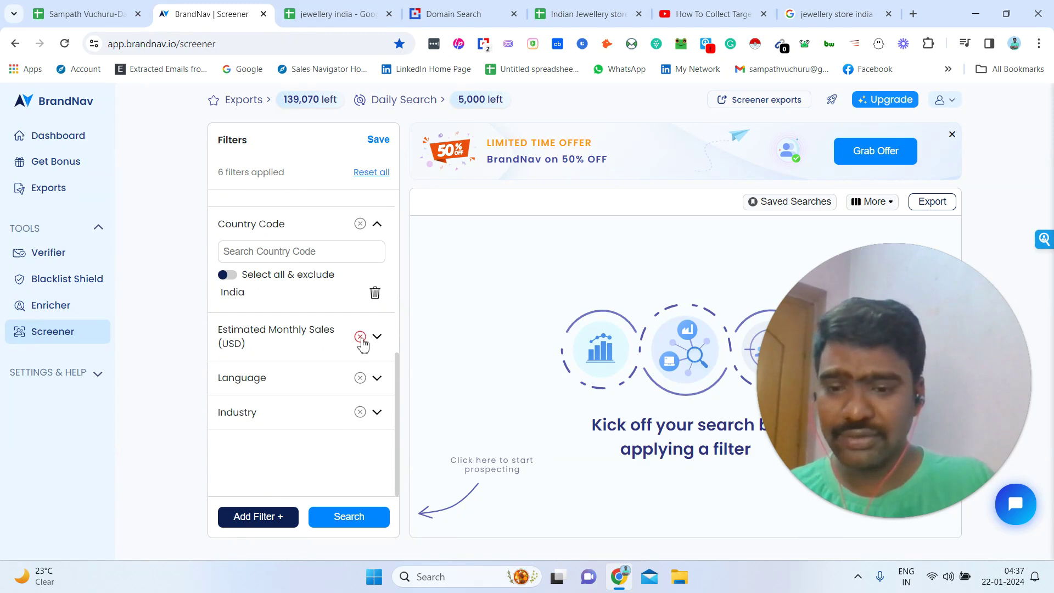
click(378, 338)
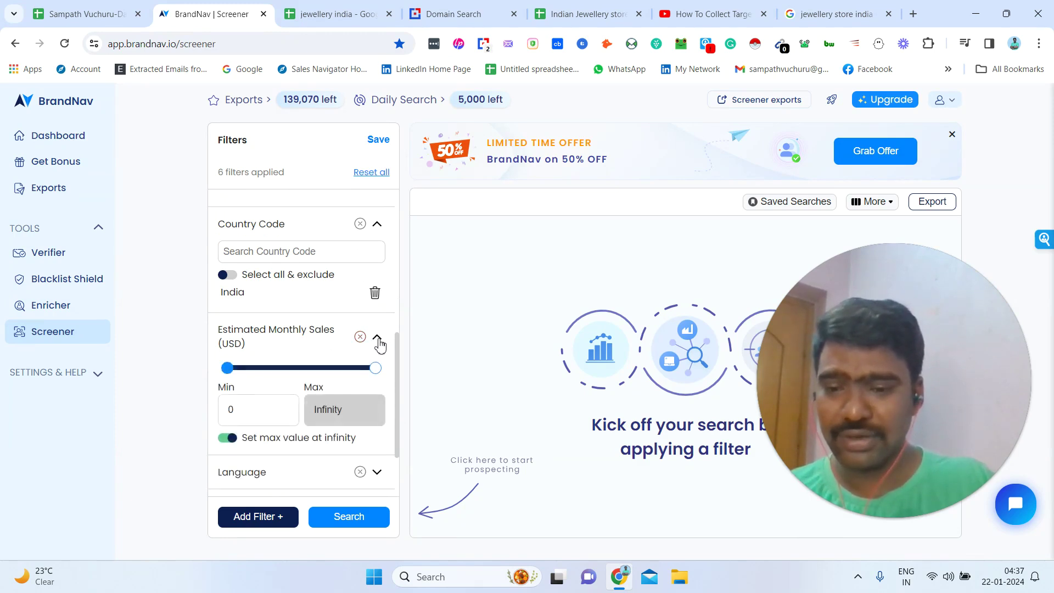
click(378, 338)
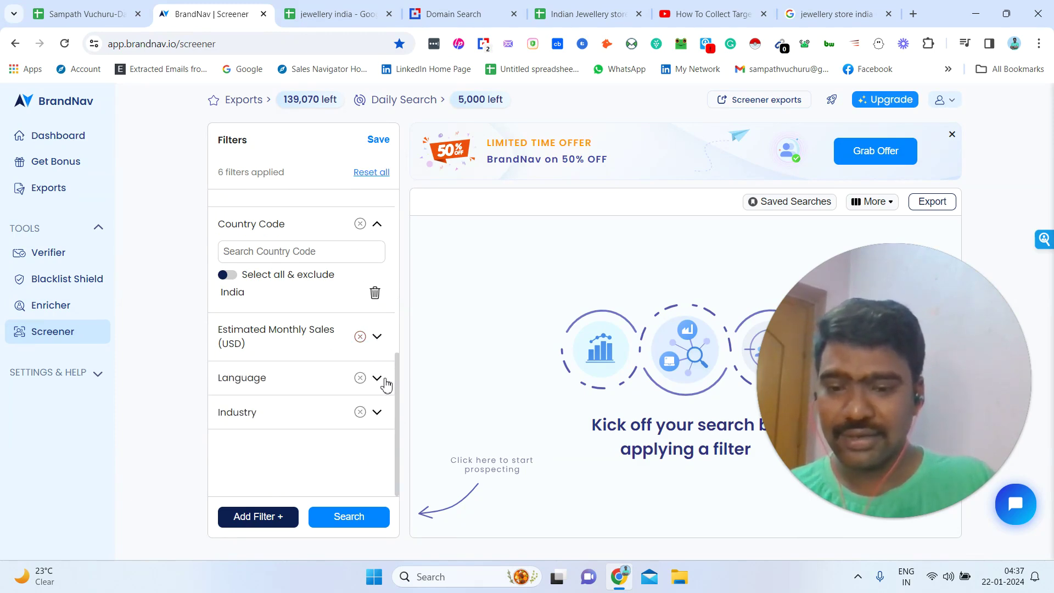
click(384, 381)
click(378, 377)
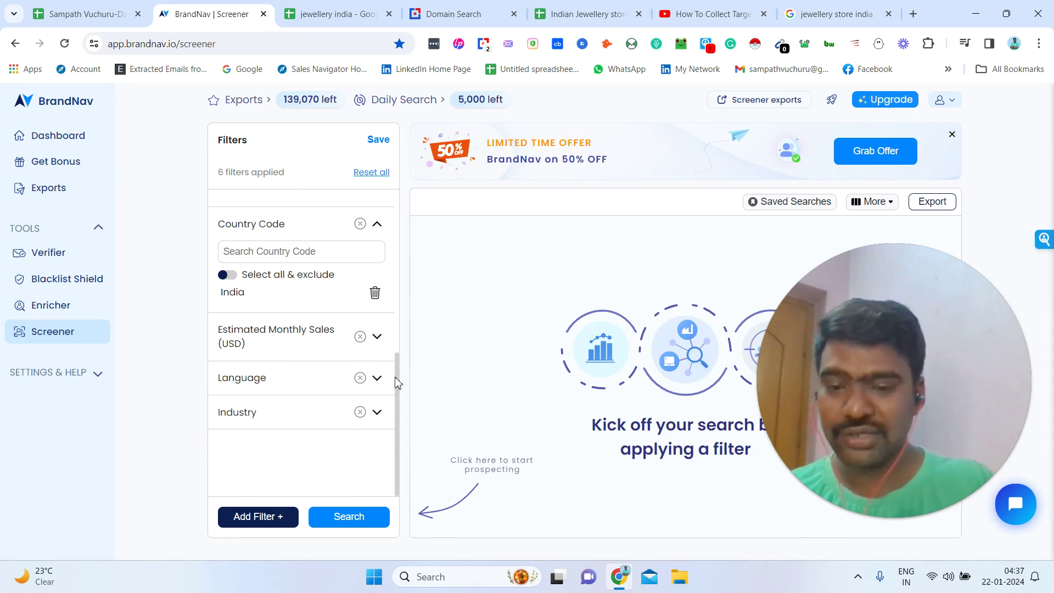
double_click(400, 409)
click(377, 413)
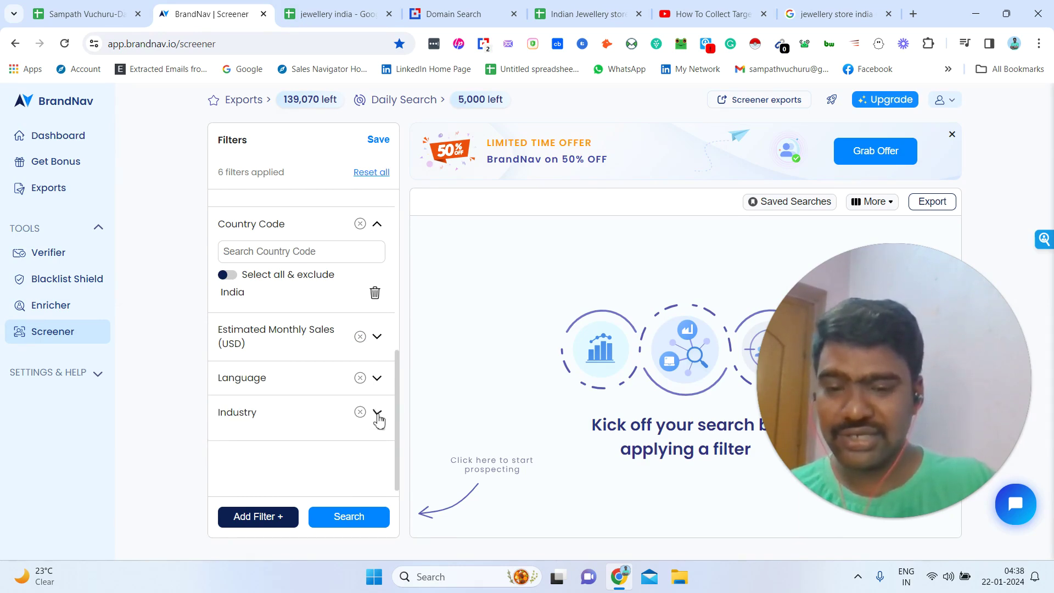
drag(400, 353, 409, 423)
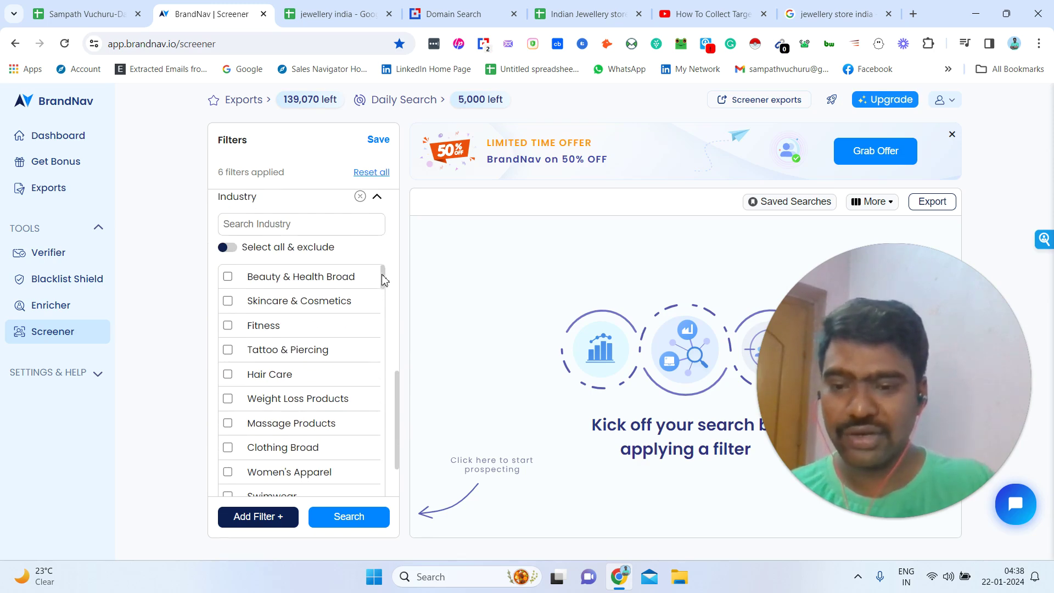
scroll(383, 280, down, 1)
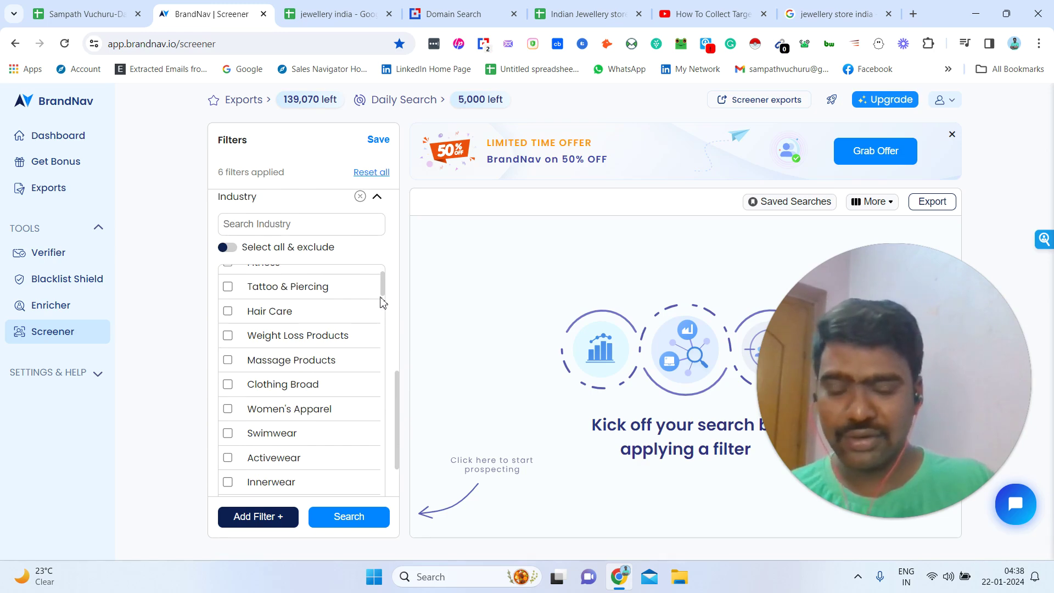
scroll(384, 296, down, 1)
drag(388, 328, 391, 467)
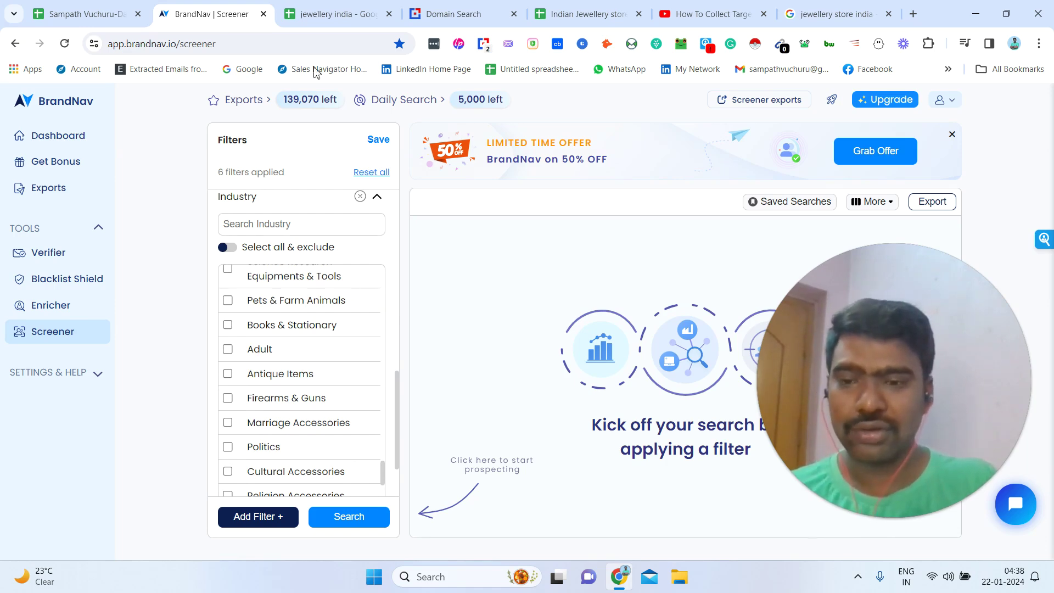
- Run the filtered store search and display all available data columns in the results table
click(347, 523)
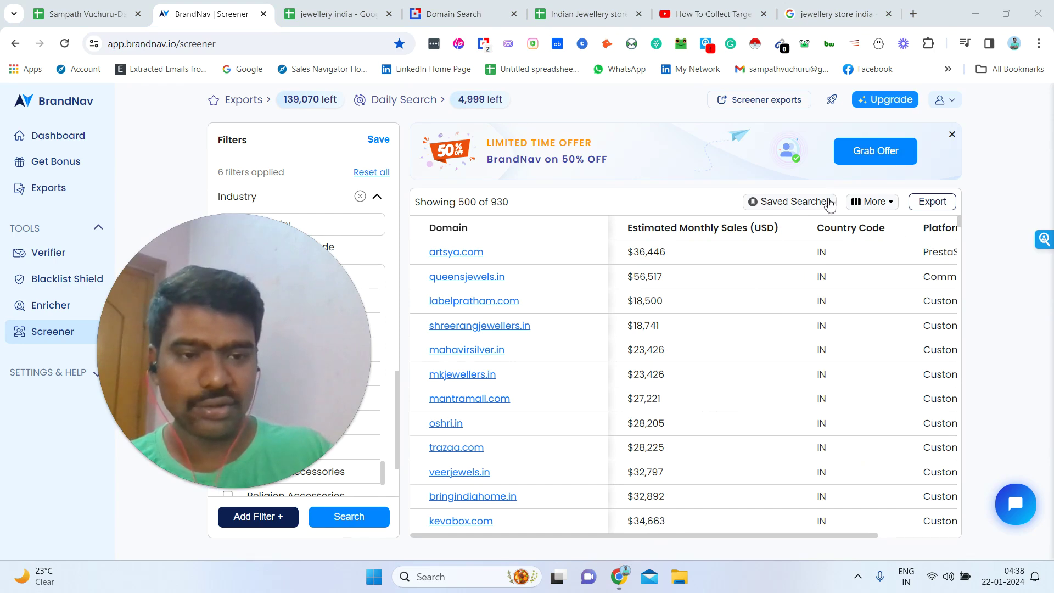
click(889, 203)
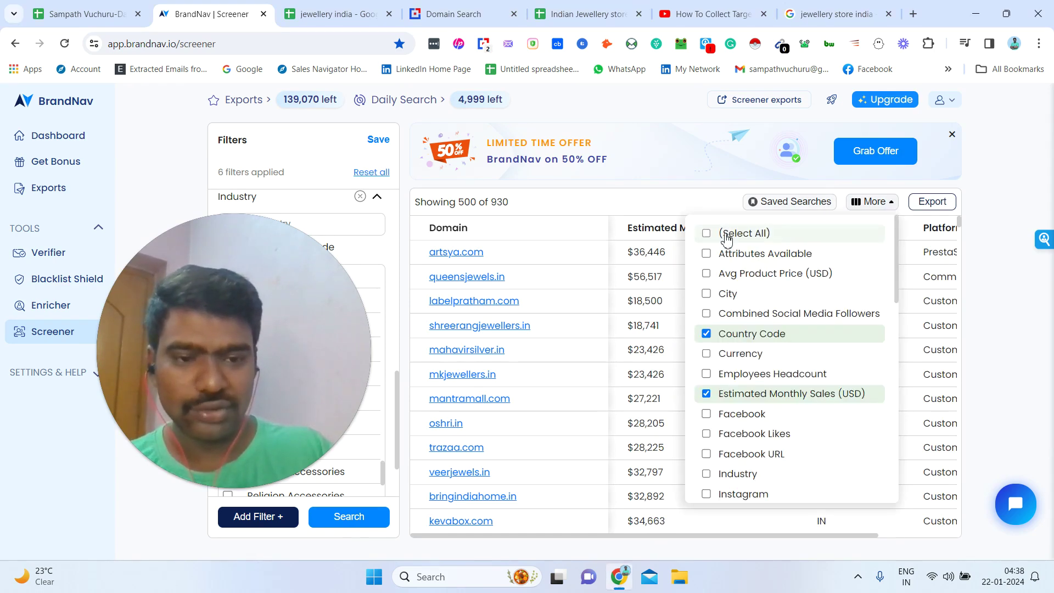
click(727, 237)
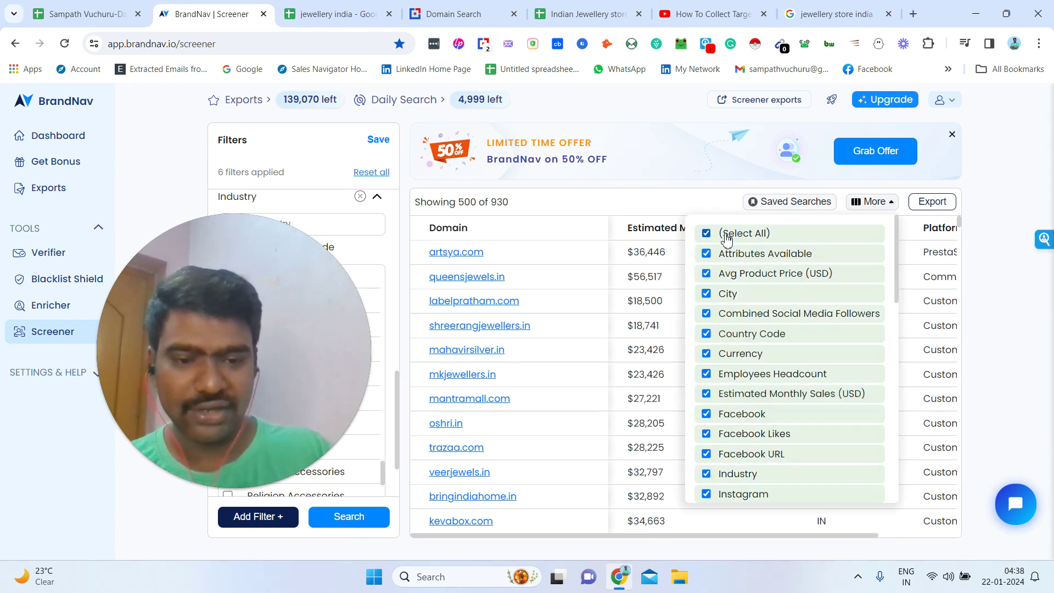
click(352, 520)
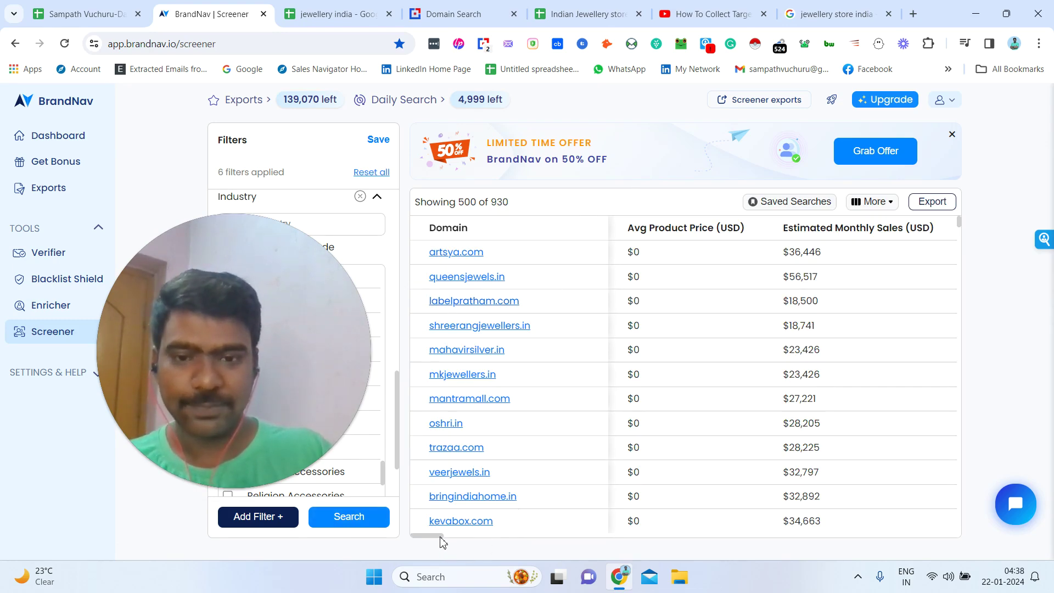
- Examine the result columns such as Support Emails and Facebook URL, the number of matching stores, and the export options
drag(440, 542, 545, 537)
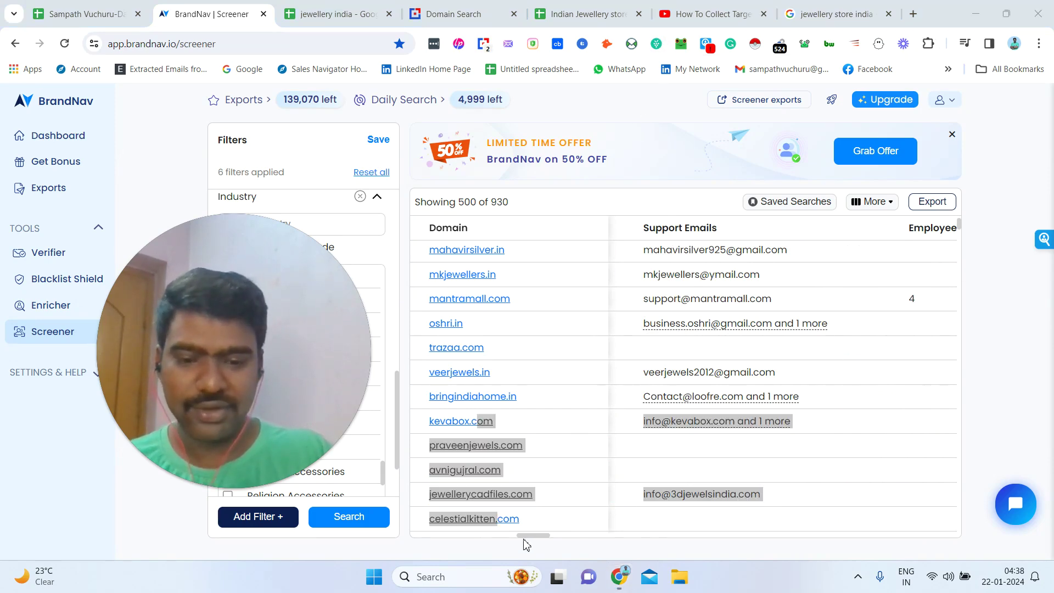
drag(573, 537, 931, 415)
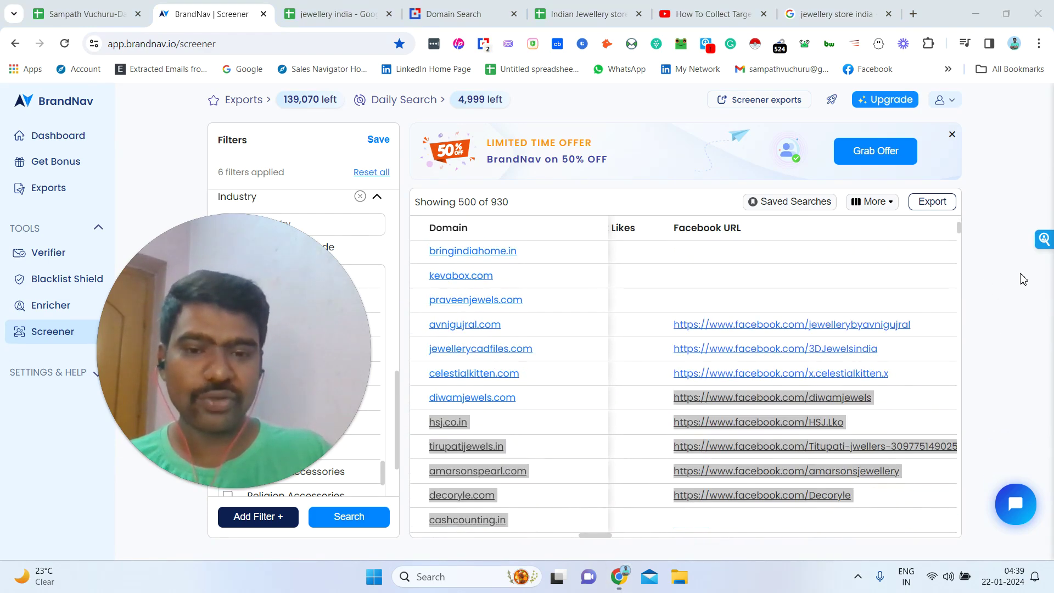
triple_click(486, 203)
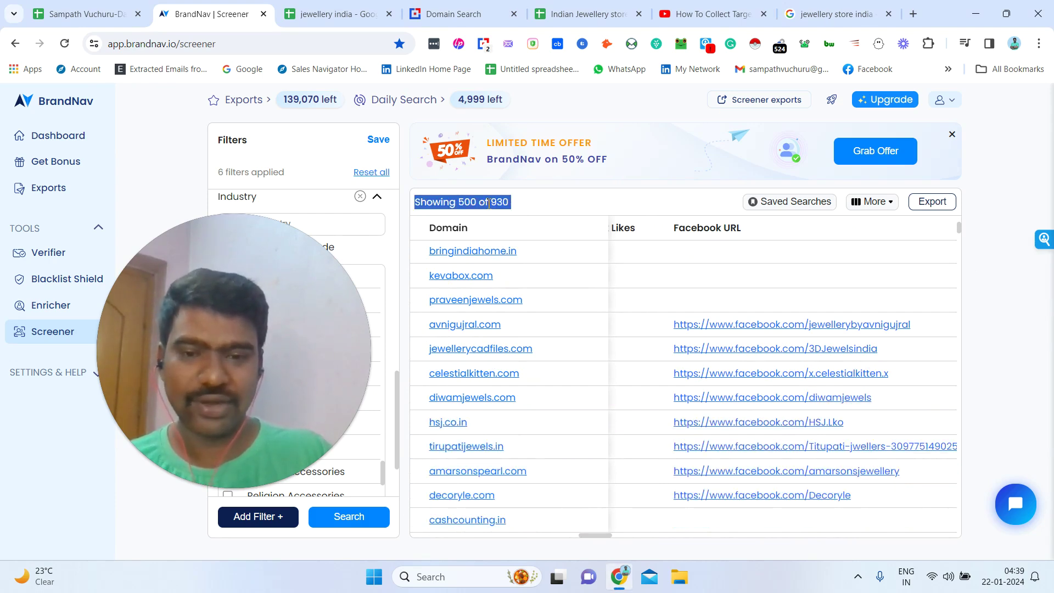
click(489, 205)
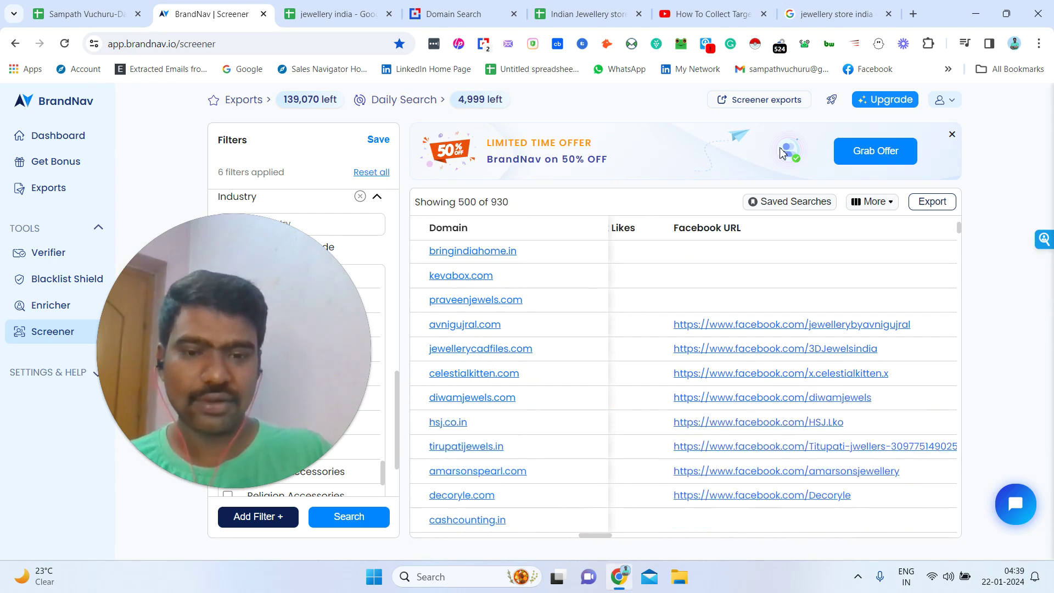
click(931, 202)
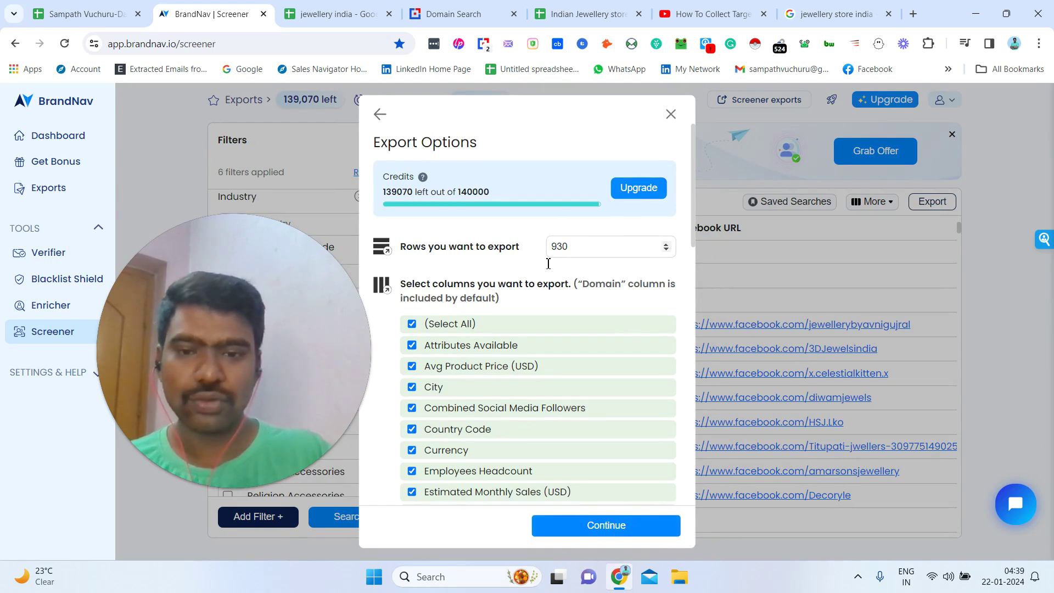
click(672, 113)
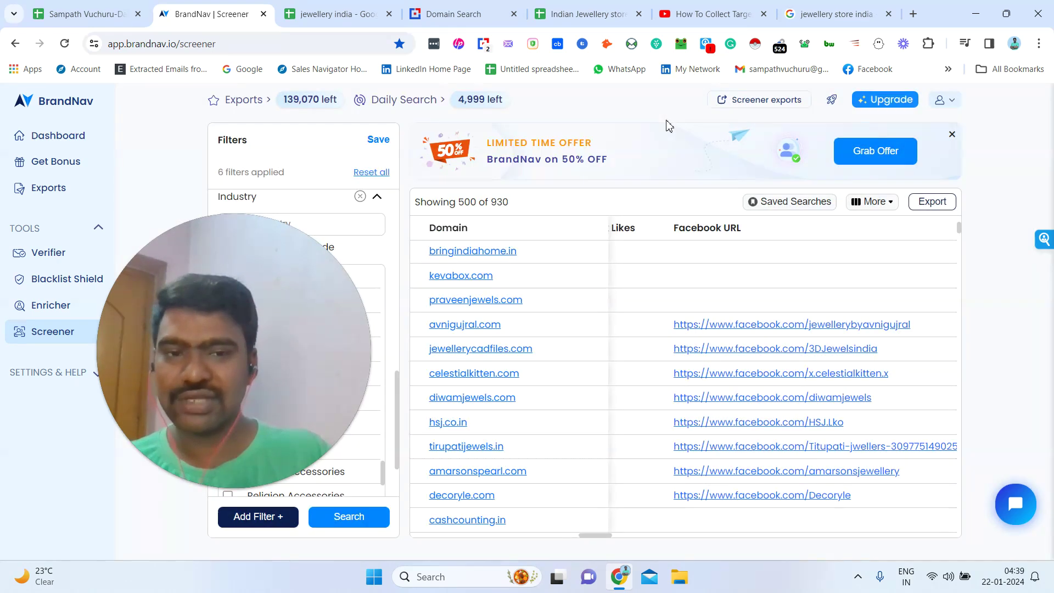
- Open the Screener export history and download the finished "jewellery india" export
click(48, 191)
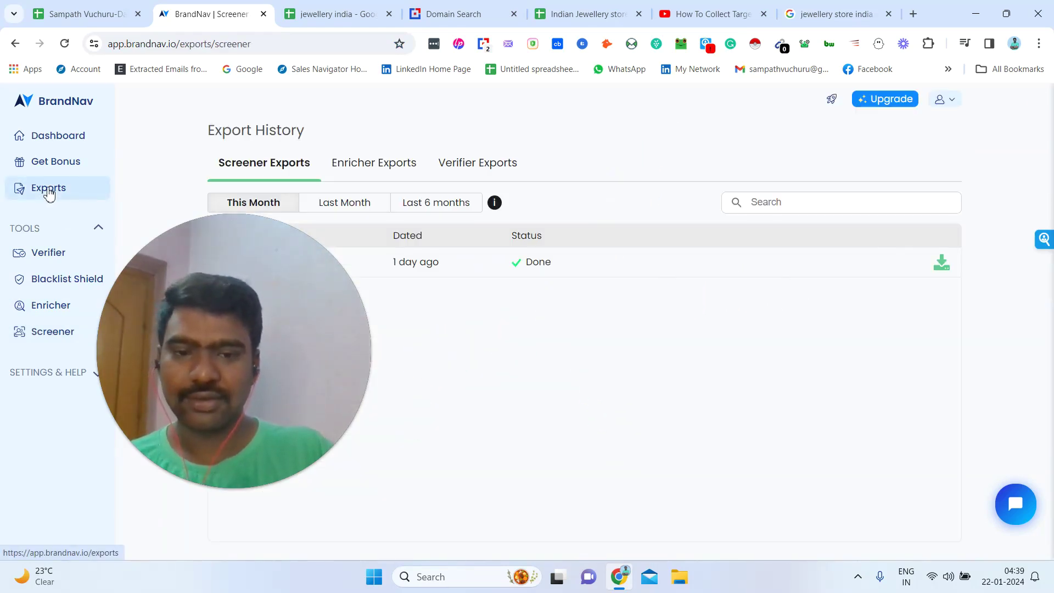
drag(319, 421, 1044, 511)
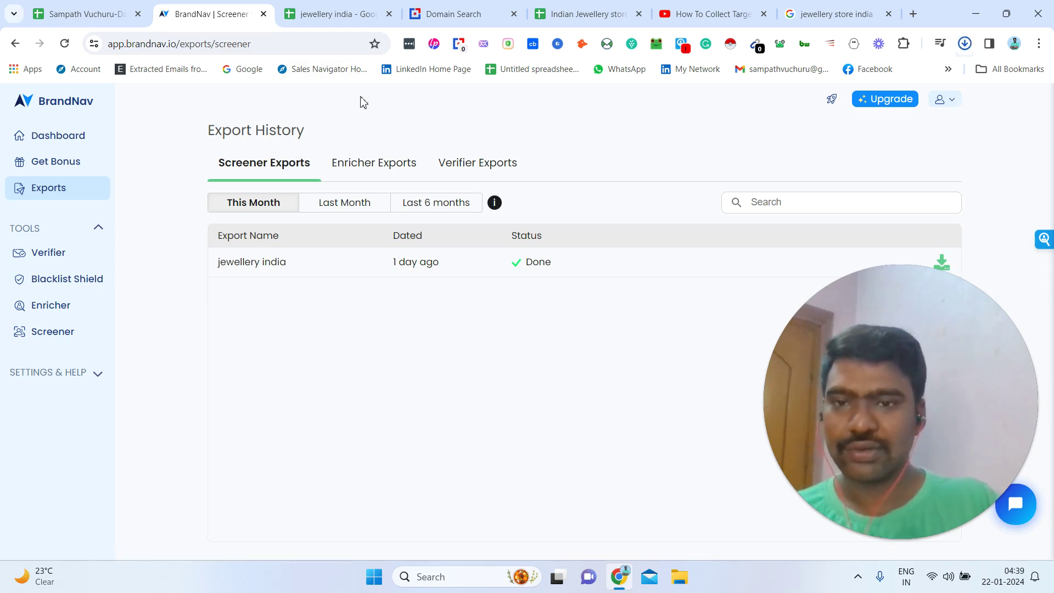
- Switch to the jewellery india Google Sheet and examine its column headers from Industry and Domain across to the Twitter URL and YouTube columns
click(340, 8)
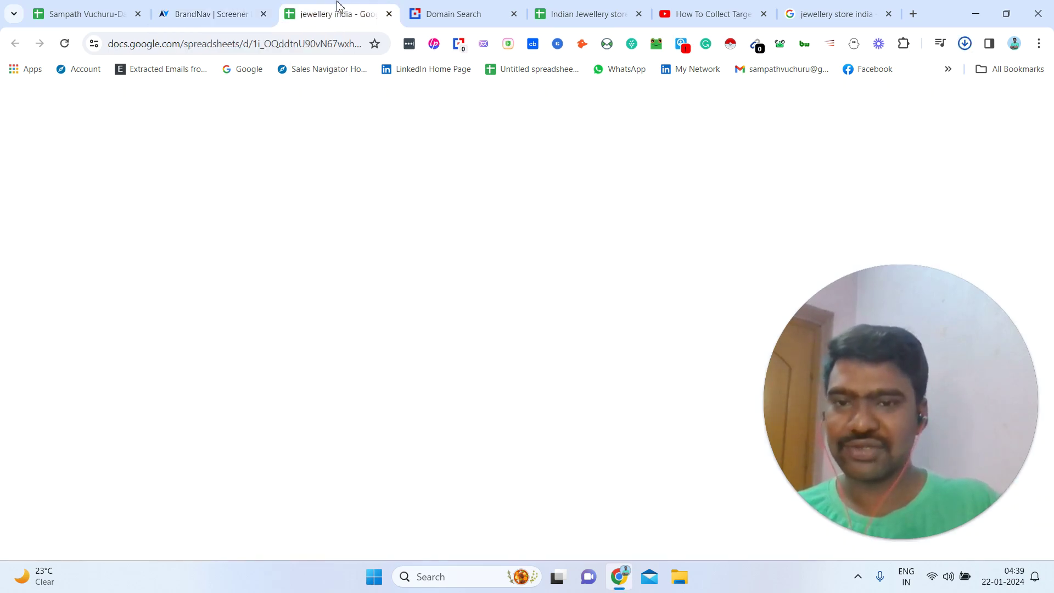
click(214, 251)
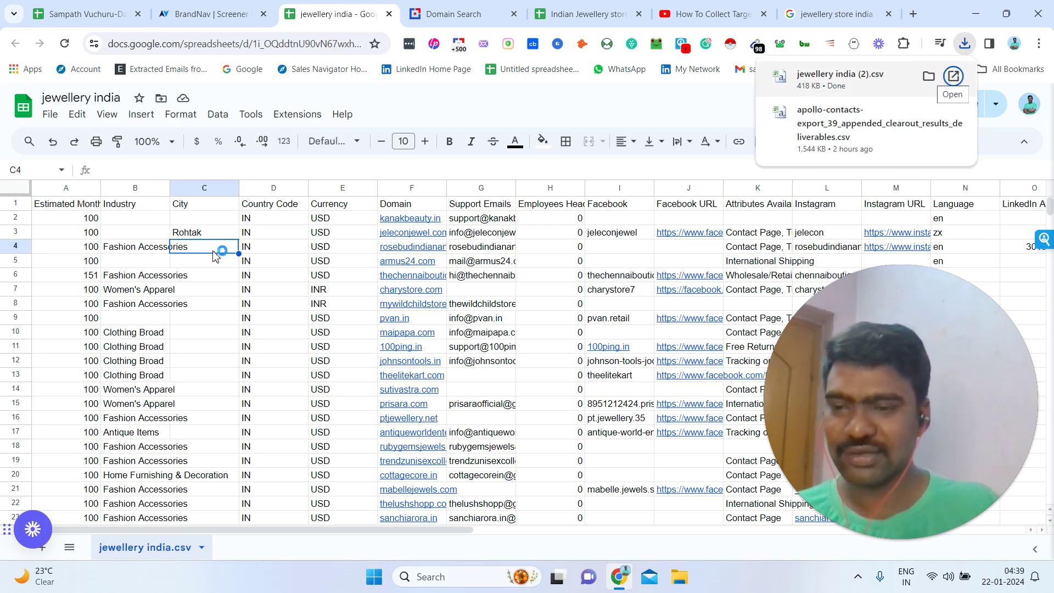
click(137, 218)
click(420, 221)
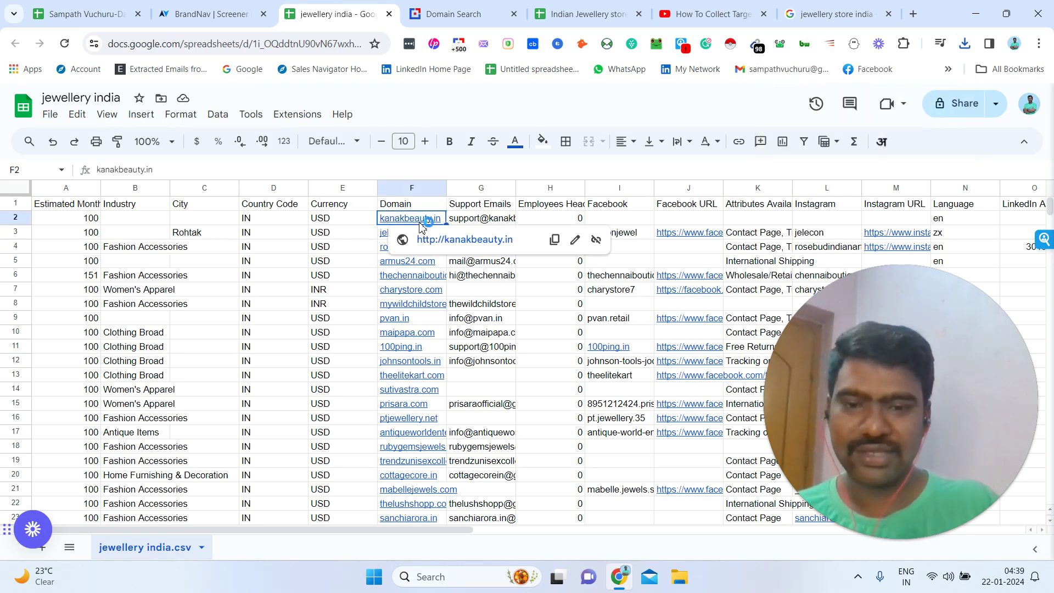
click(548, 211)
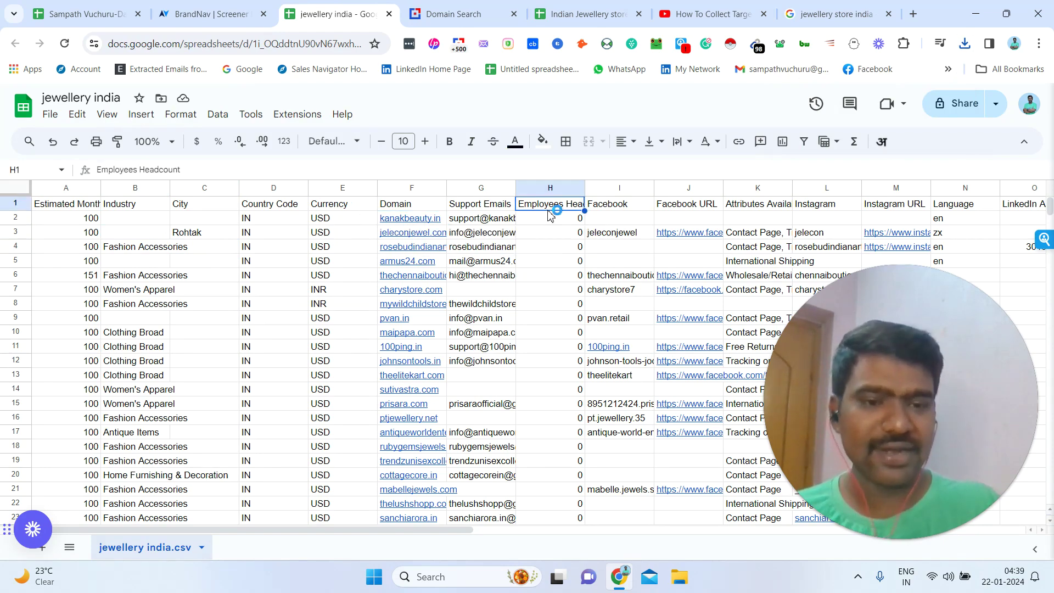
key(Right)
key(Right)
key(Right)
key(Right)
key(Right)
key(Right)
key(Right)
key(Right)
key(Right)
key(Right)
key(Right)
key(Right)
key(Right)
key(Right)
key(Right)
key(Right)
key(Right)
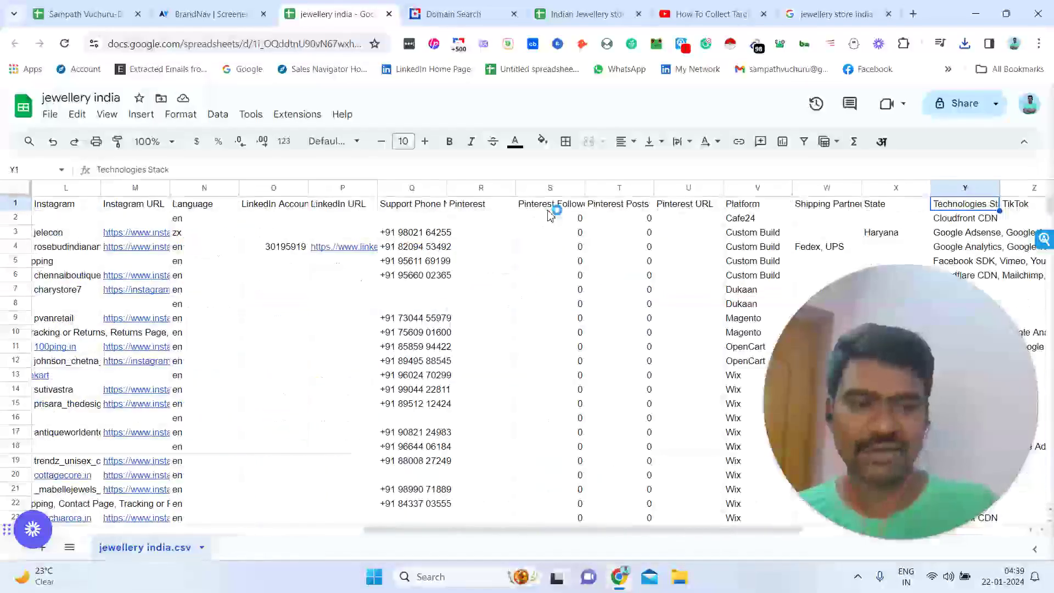
key(Right)
key(Right)
key(Right)
key(Right)
key(Right)
key(Left)
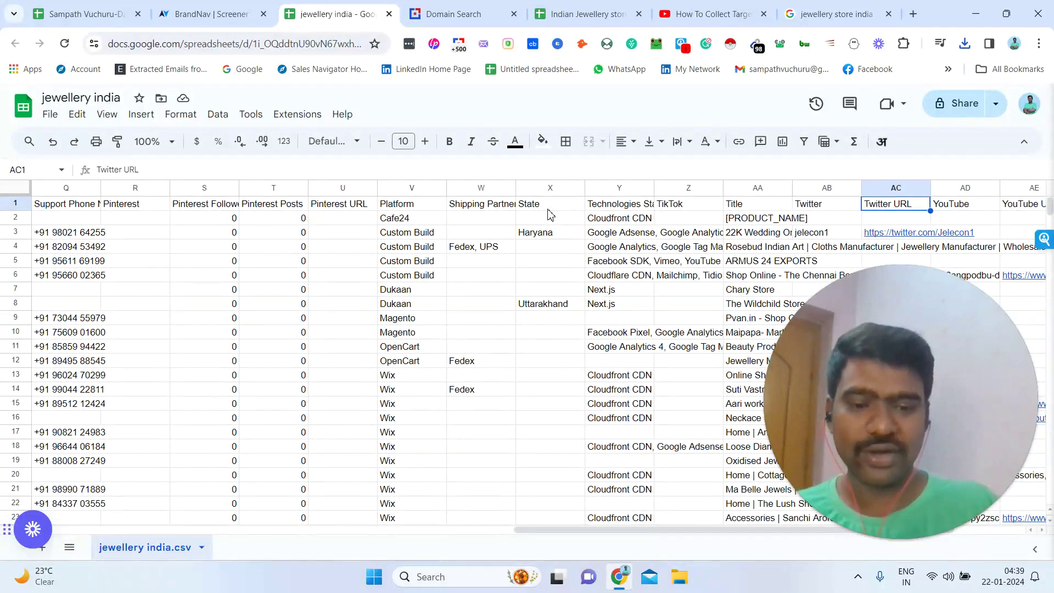
key(Left)
key(Left)
key(Left)
key(Left)
key(Left)
key(Left)
key(Left)
key(Left)
key(Left)
key(Left)
key(Left)
key(Left)
key(Left)
key(Left)
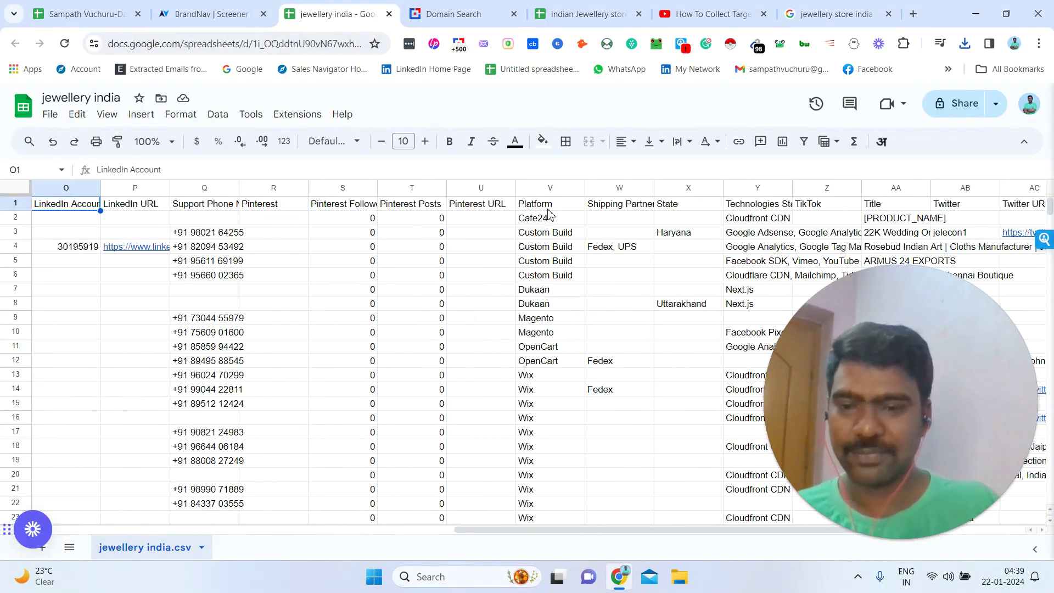
key(Left)
key(Left)
key(Left)
key(Left)
key(Left)
key(Left)
key(Left)
key(Left)
key(Left)
key(Left)
key(Left)
key(Left)
key(Left)
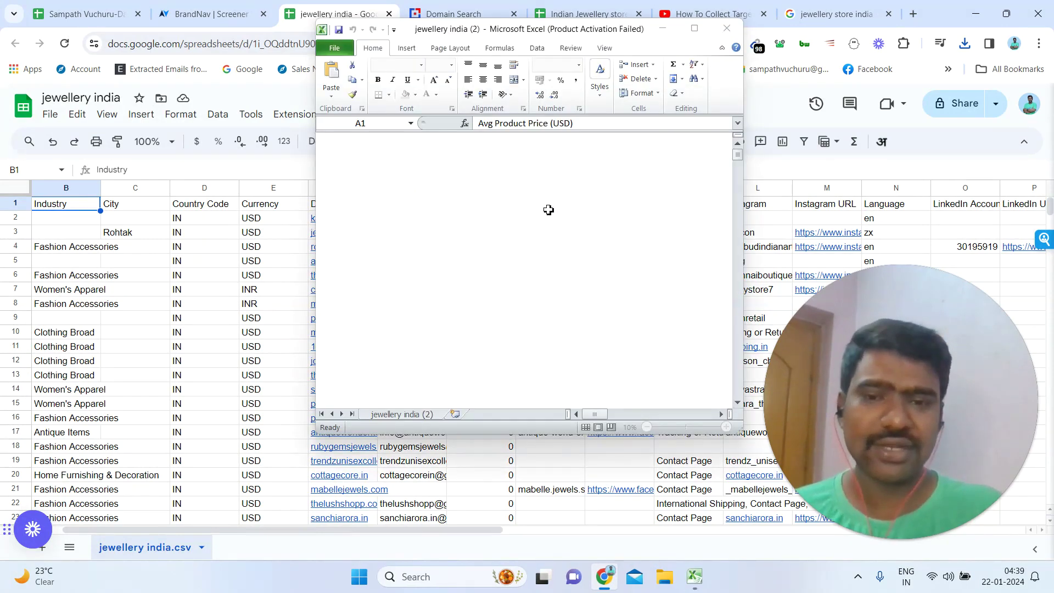
- Close the Excel copy of the export and examine the Support Emails and Domain columns in the jewellery india sheet
click(724, 28)
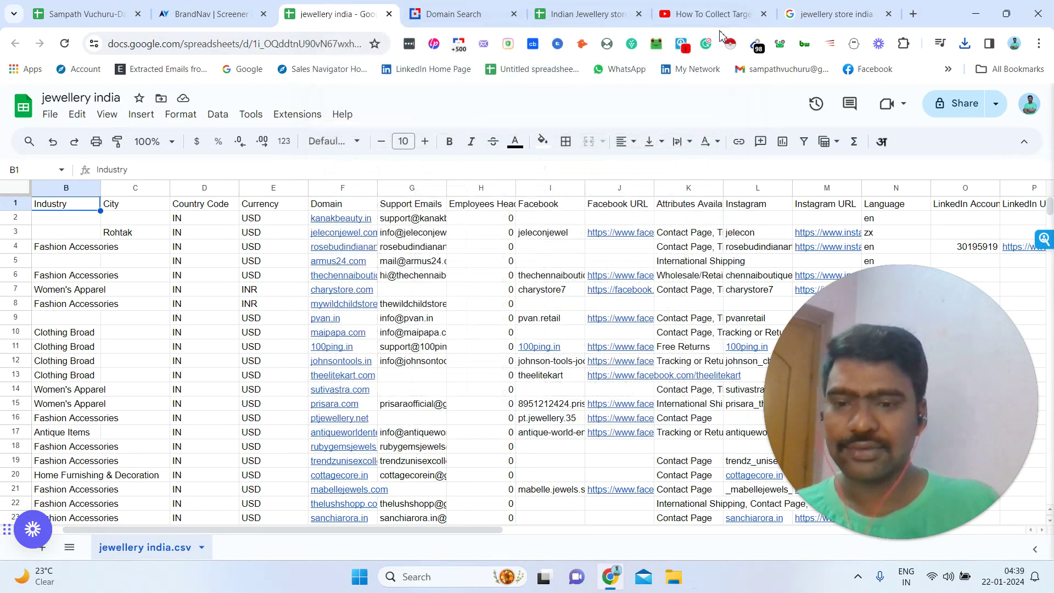
click(398, 276)
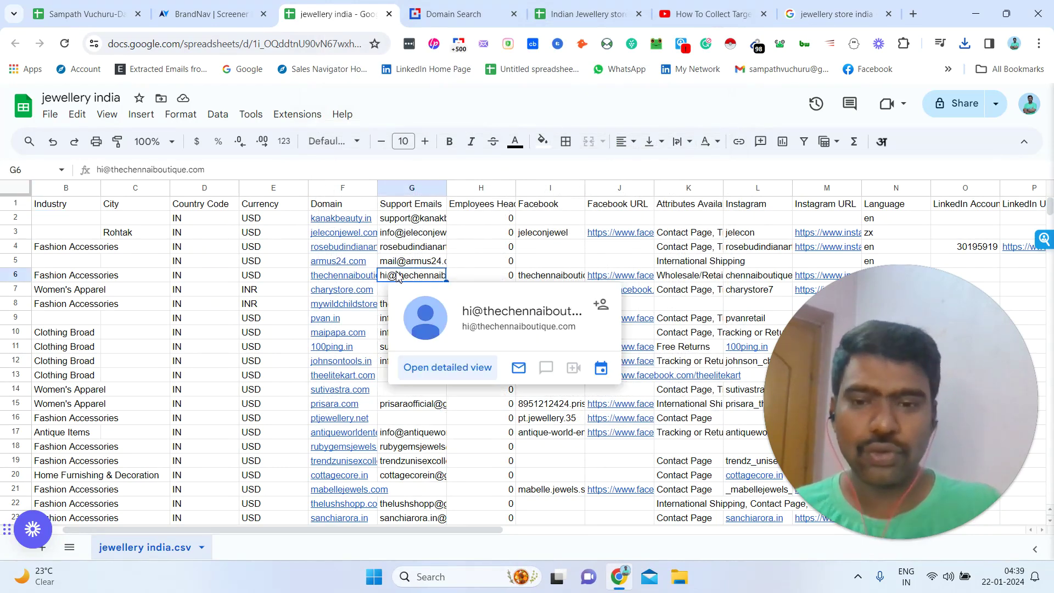
mouse_move(366, 243)
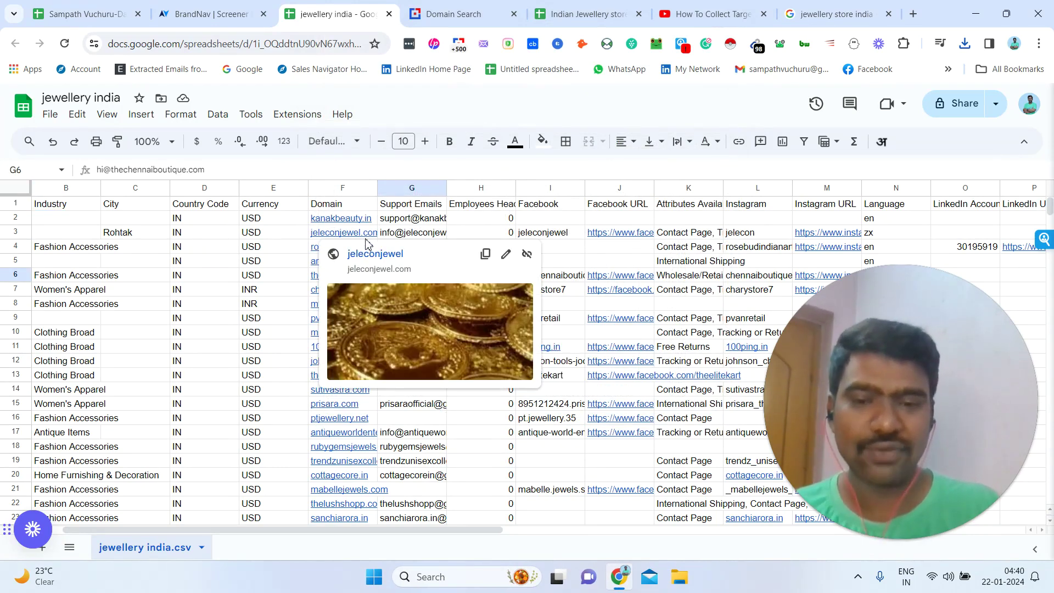
click(245, 250)
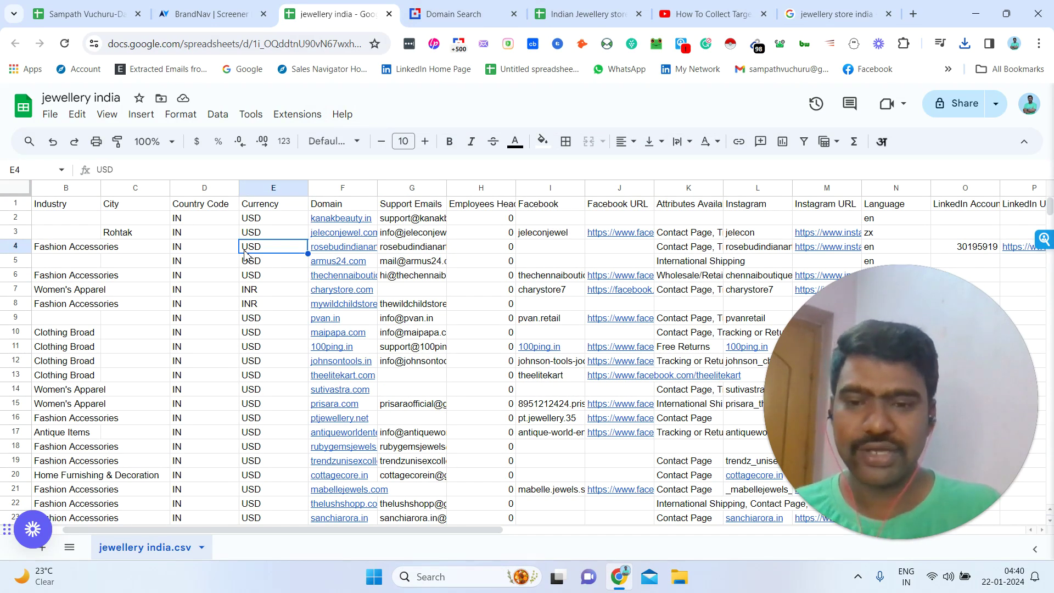
- Switch to Tomba's Domain Search page and check its web address
click(493, 9)
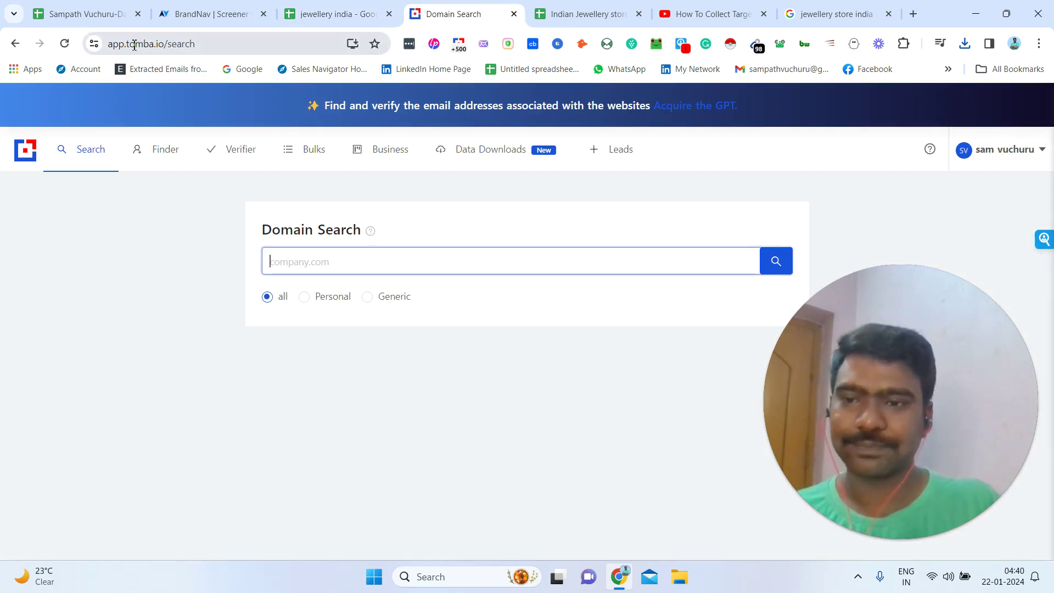
drag(134, 45, 225, 47)
click(235, 44)
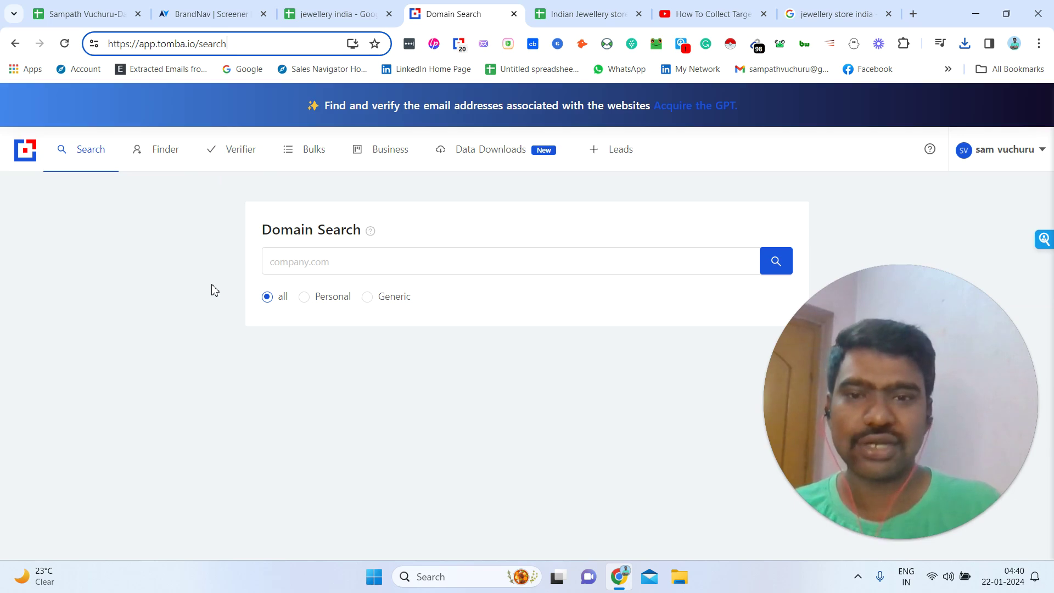
- Return to the jewellery india sheet and copy the entire Domain column
click(340, 15)
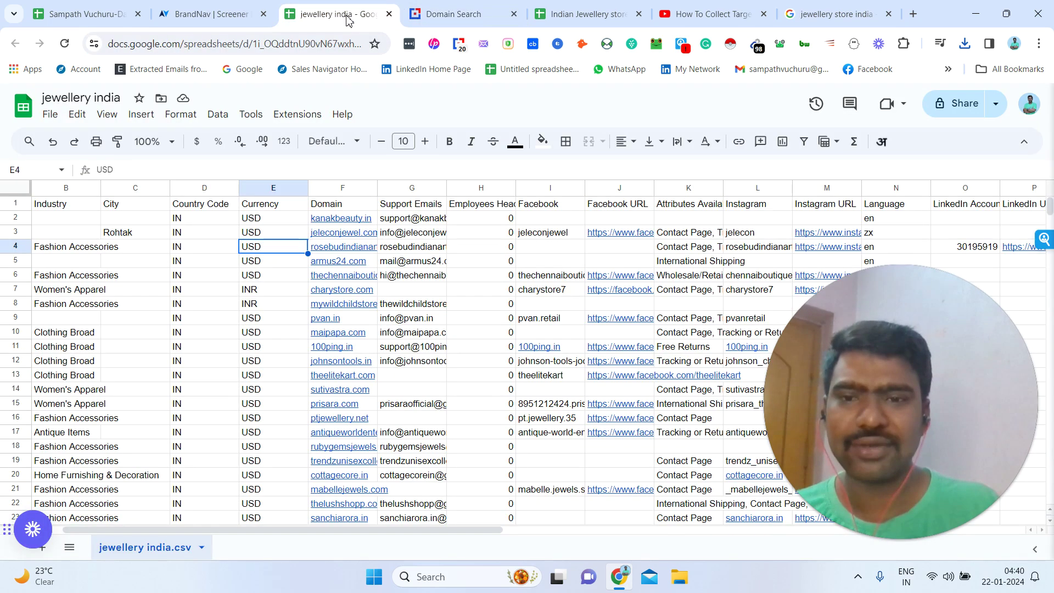
mouse_move(342, 224)
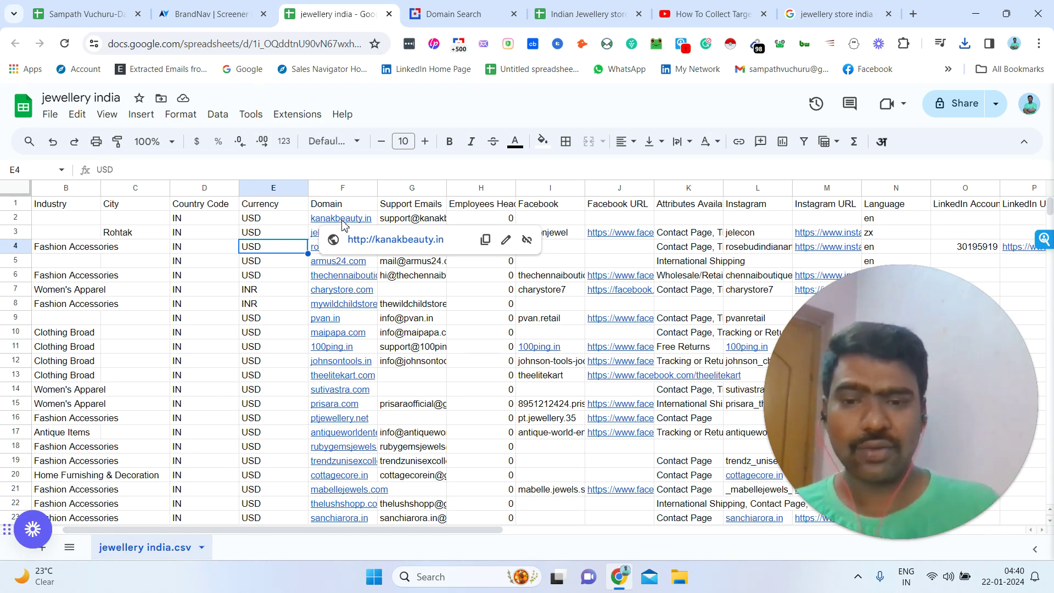
click(342, 218)
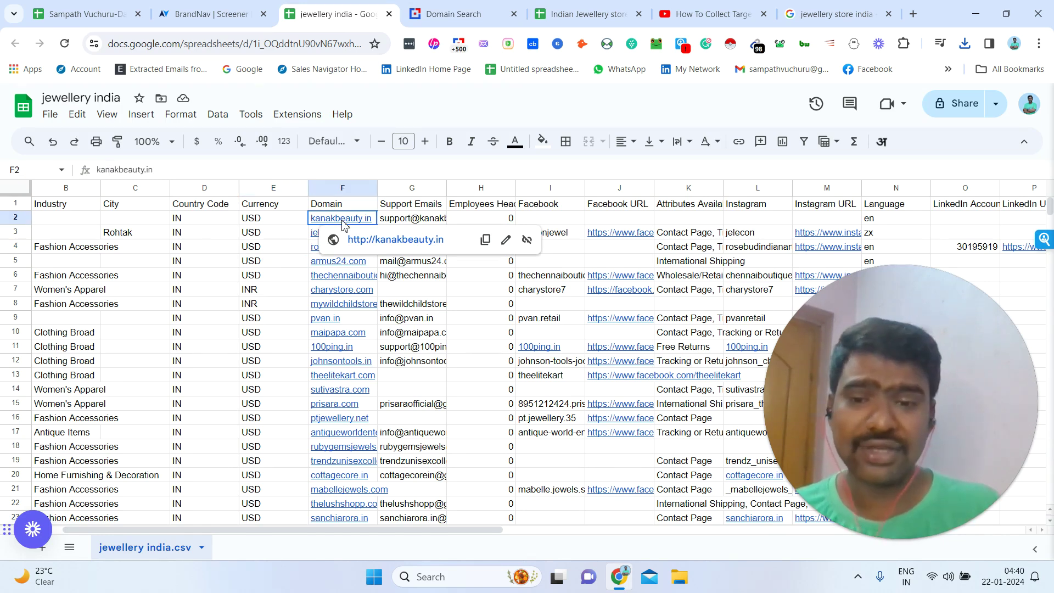
click(439, 14)
click(363, 8)
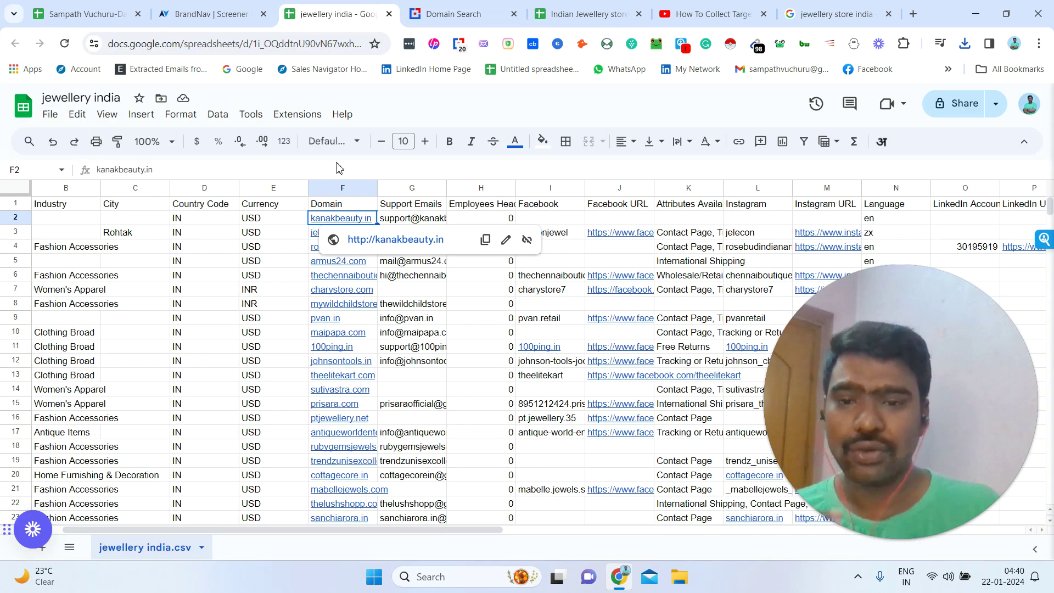
click(336, 191)
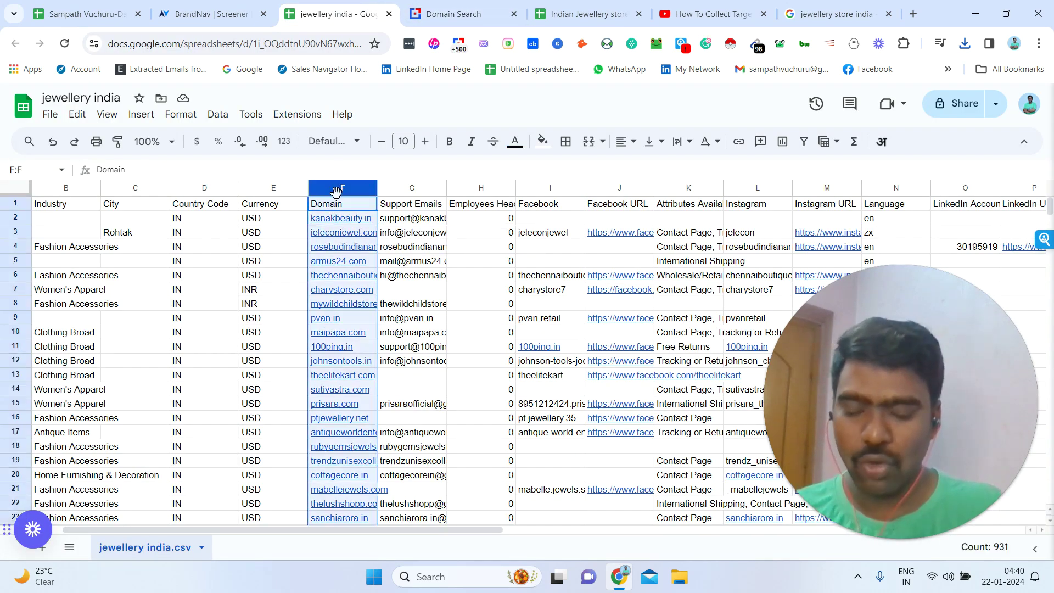
- Switch to Tomba and start a new bulk Domain Search
click(450, 14)
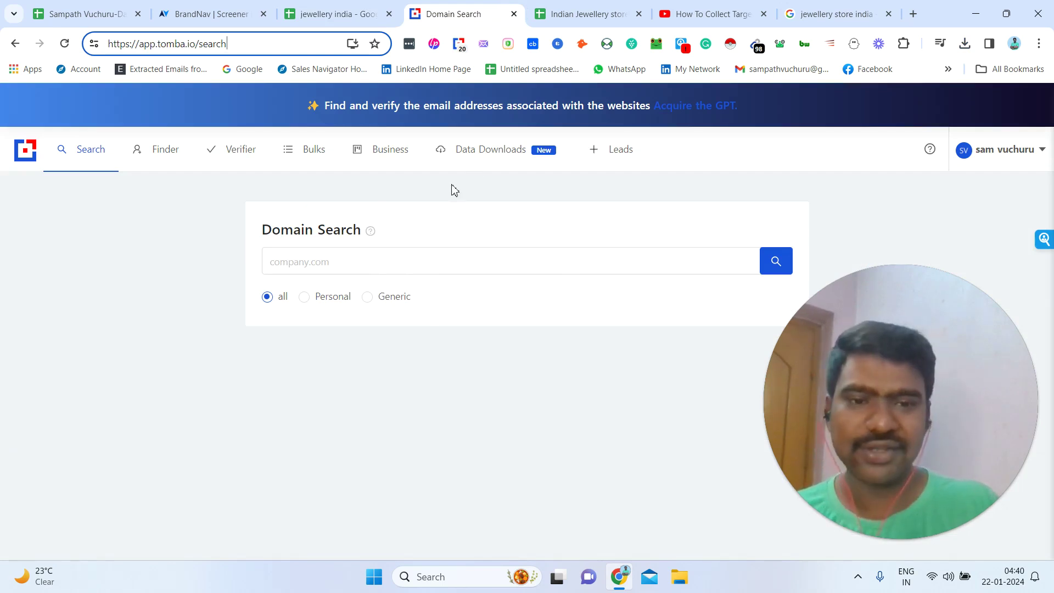
click(312, 159)
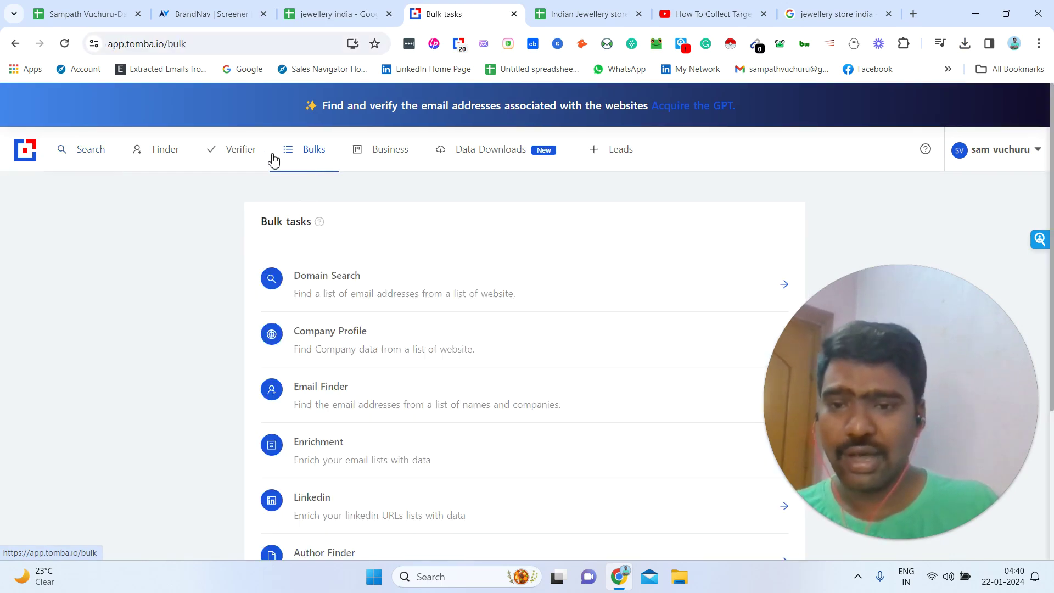
click(383, 307)
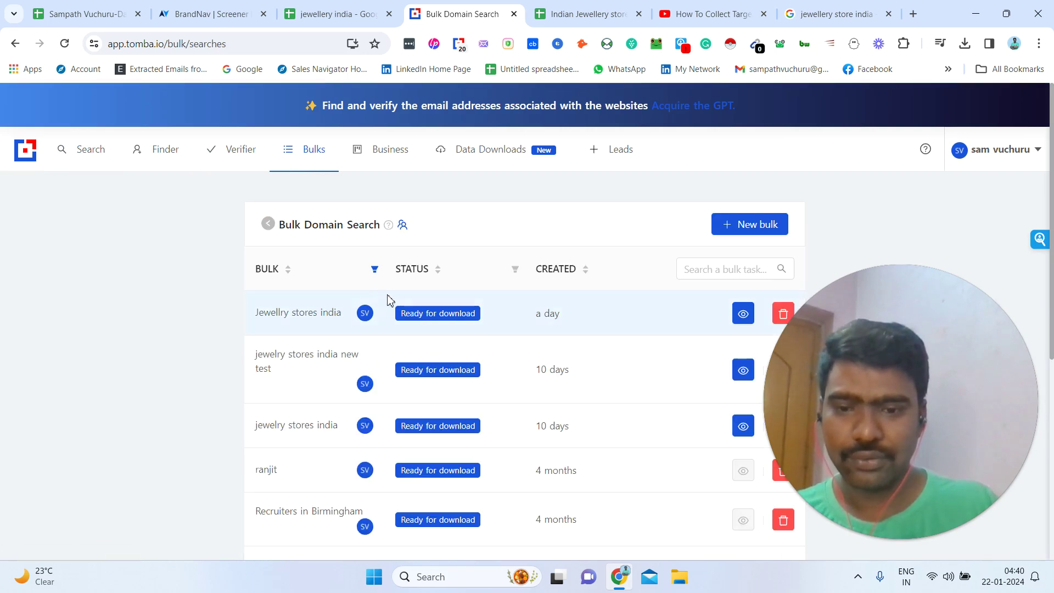
click(746, 228)
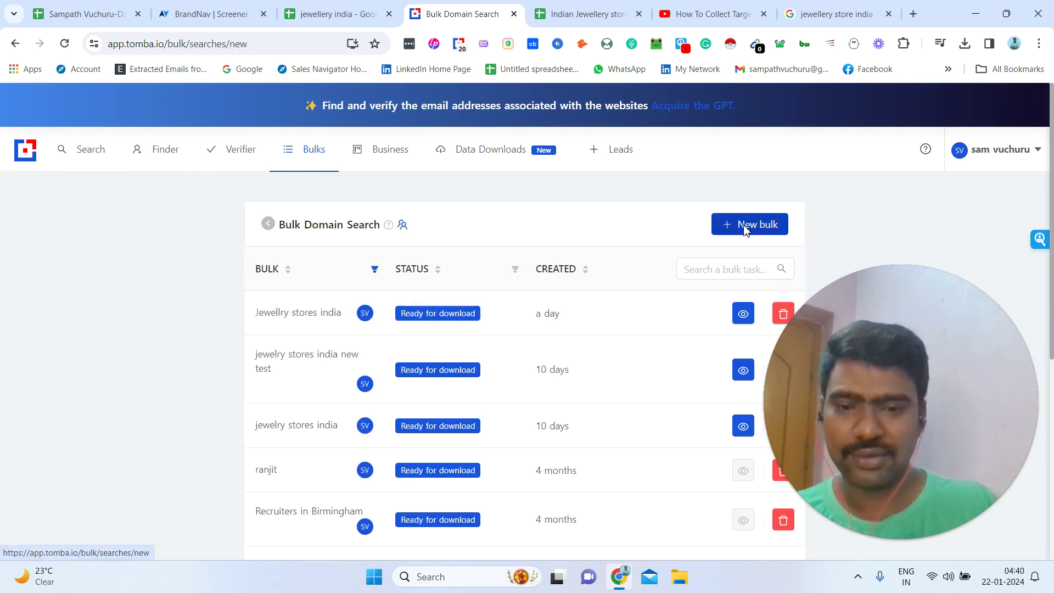
- Paste the copied store domains into the new bulk search and name the list "Jeweler stores india"
click(312, 390)
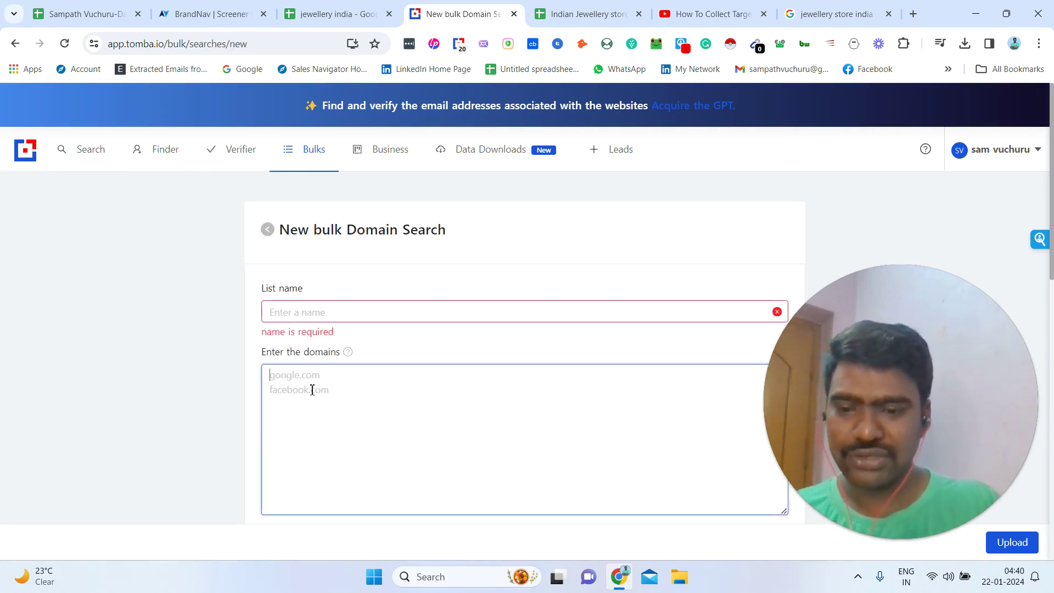
key(ctrl+v)
drag(330, 402, 324, 313)
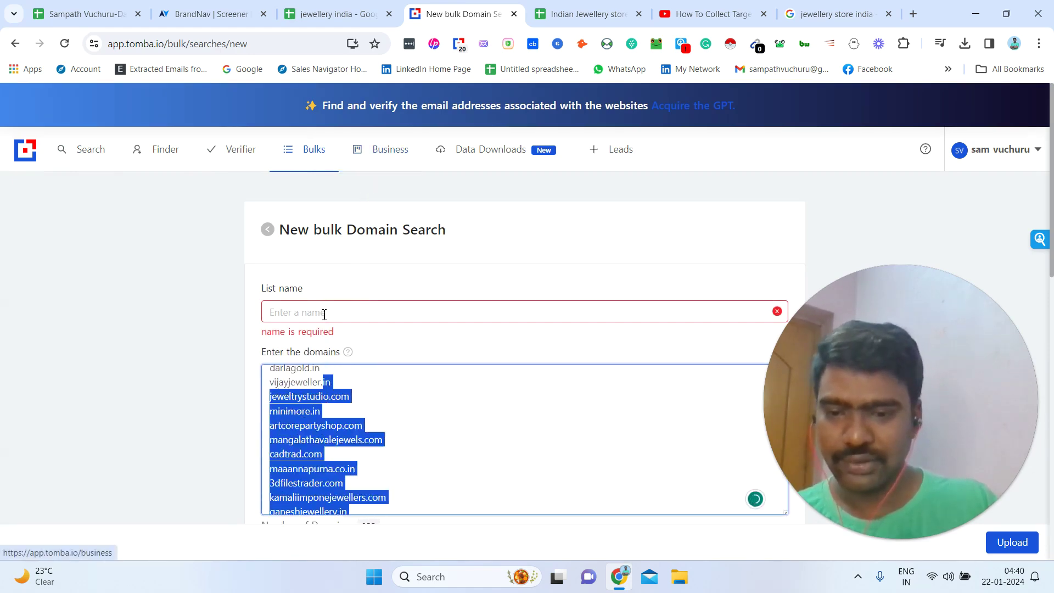
click(323, 313)
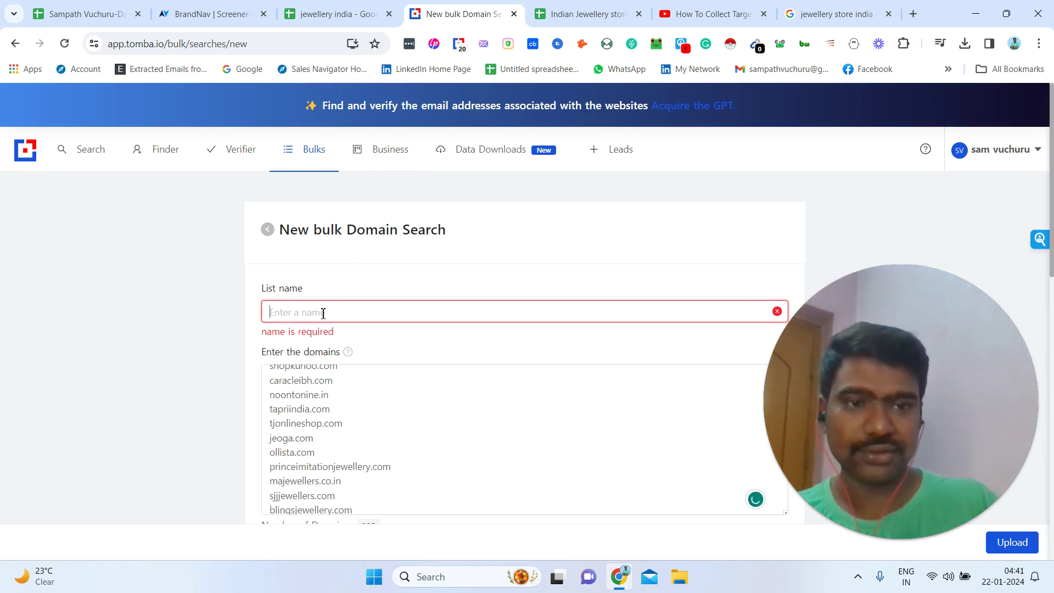
- Set the maximum email addresses per domain to 20 and upload the bulk search
scroll(1052, 354, down, 8)
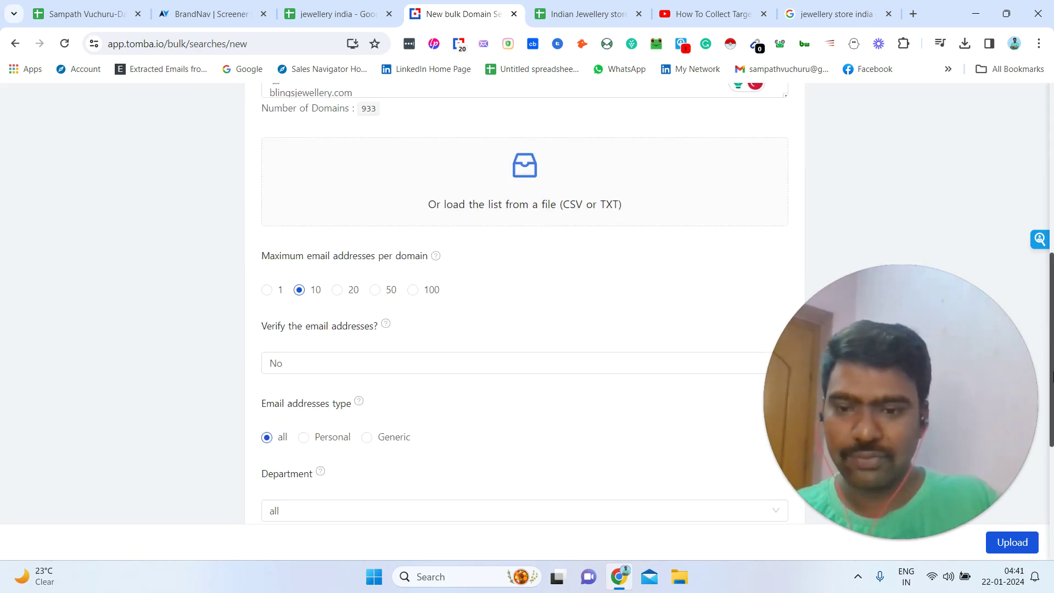
triple_click(332, 253)
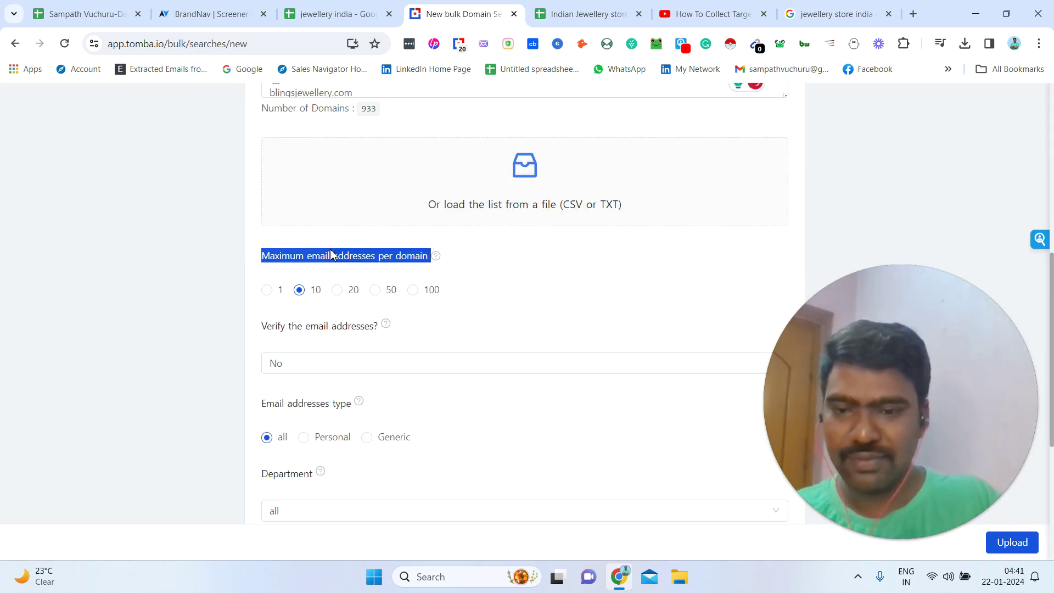
click(337, 289)
scroll(207, 325, down, 1)
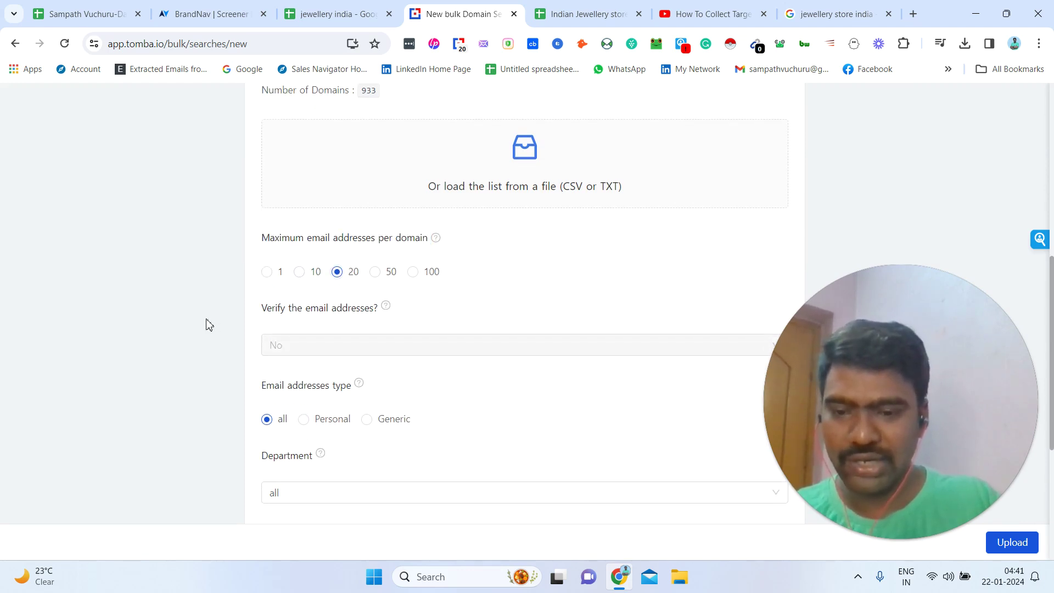
scroll(209, 325, down, 5)
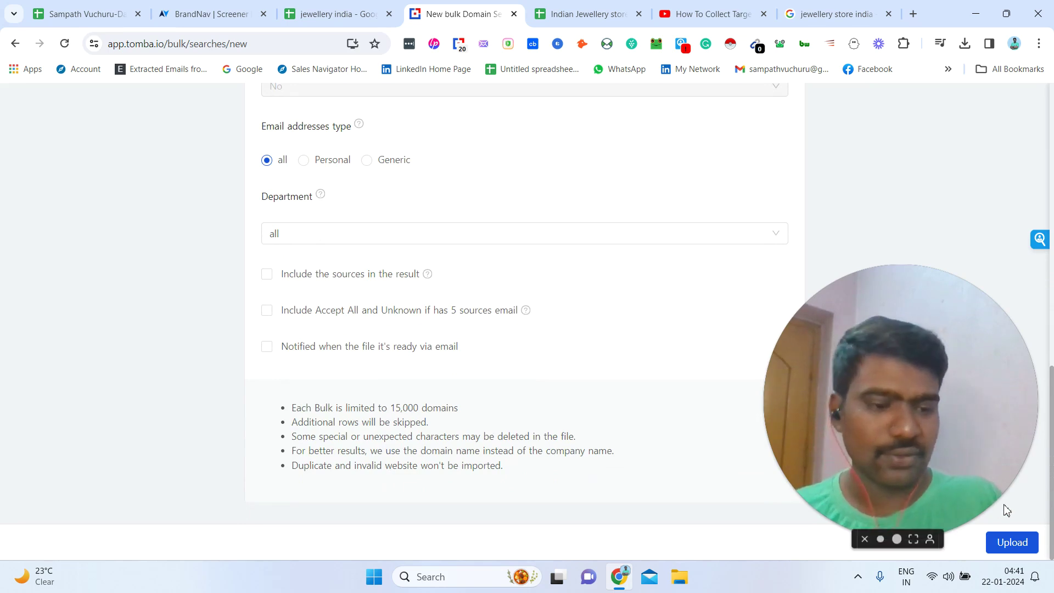
click(1009, 546)
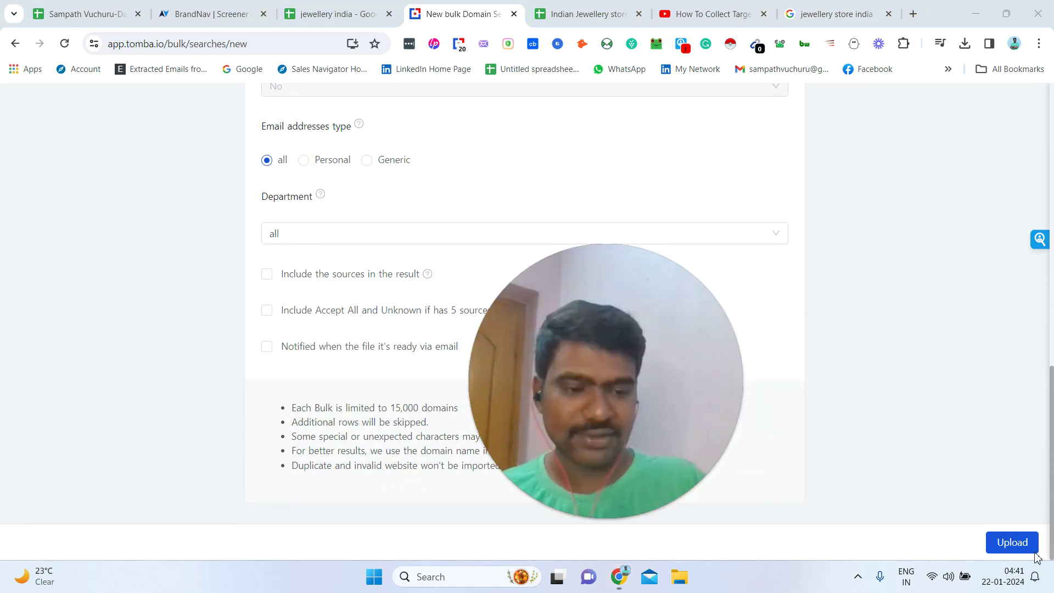
click(1025, 549)
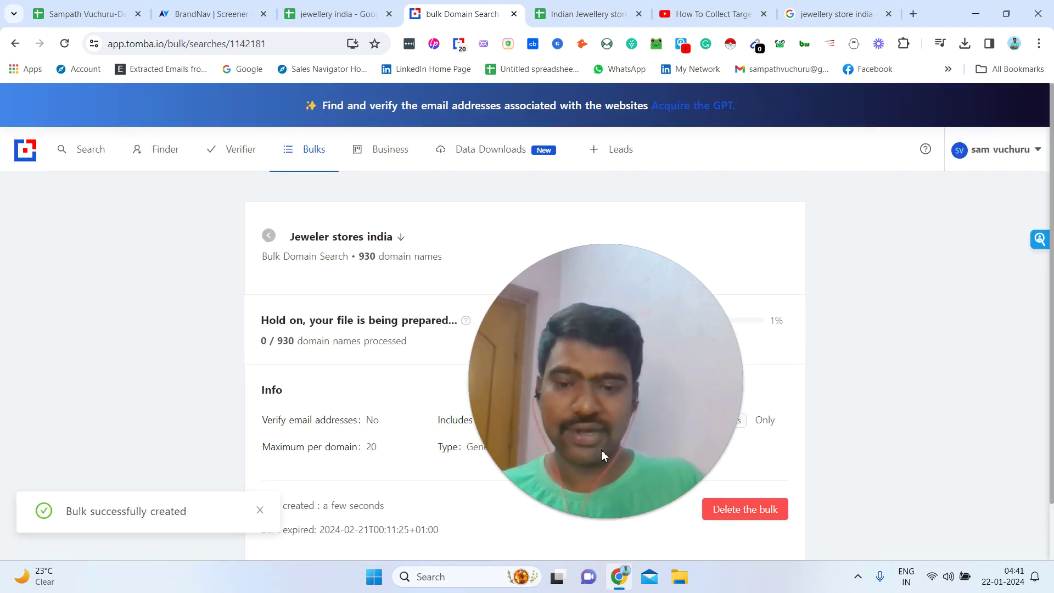
- Monitor the processing progress of the Jeweler stores india bulk search until its file is ready
drag(553, 429, 873, 303)
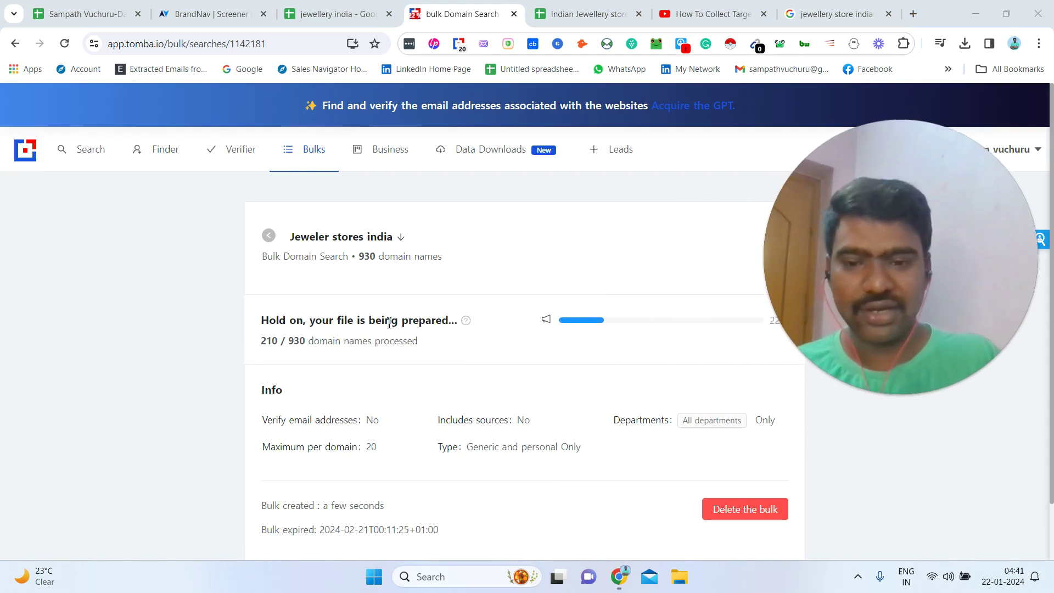
drag(261, 315, 442, 334)
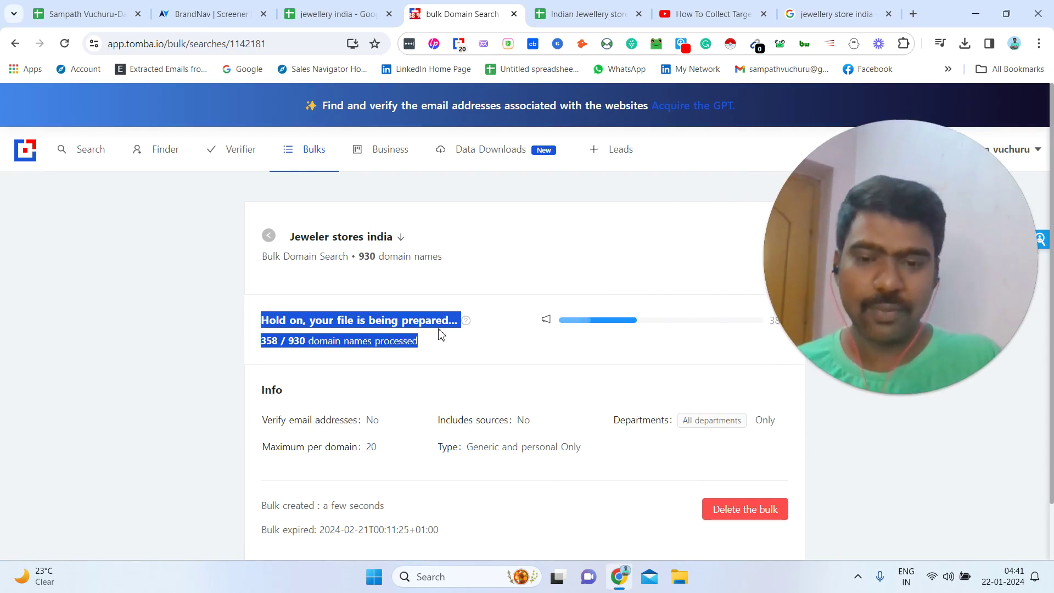
click(546, 316)
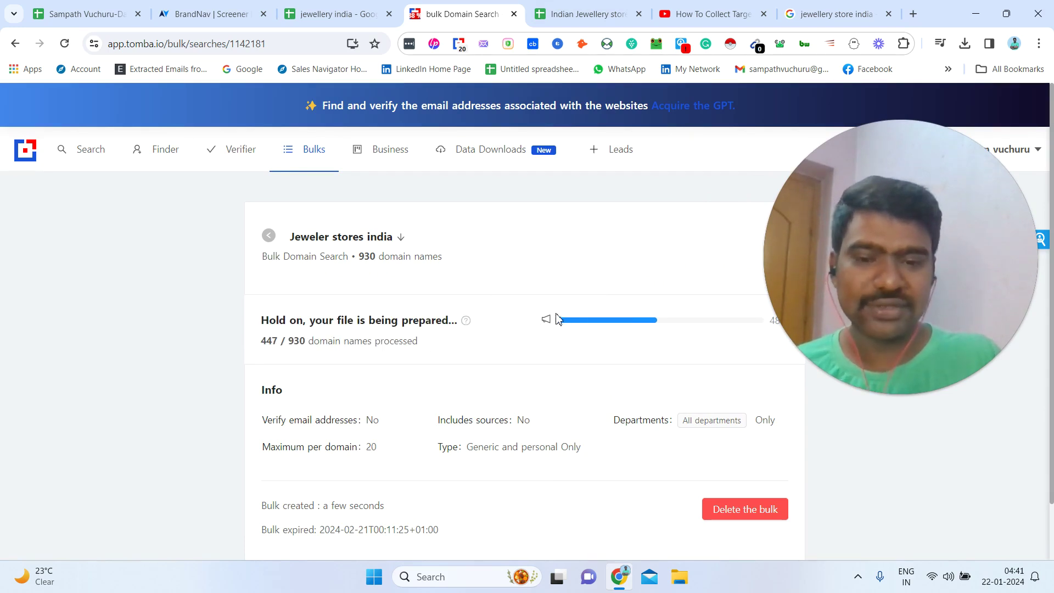
drag(418, 340, 353, 348)
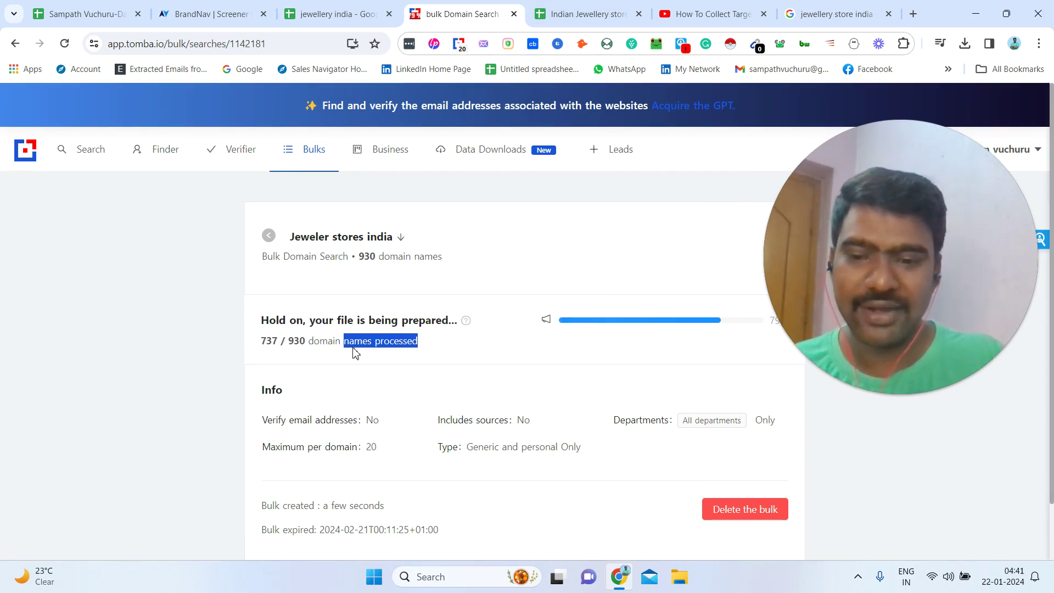
triple_click(354, 352)
click(328, 341)
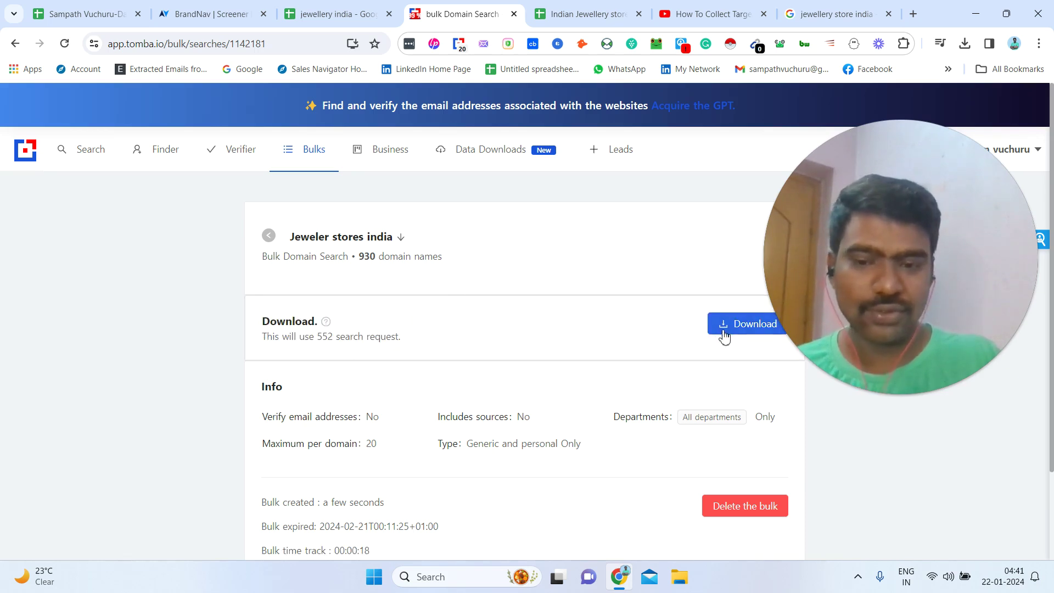
- Examine how many domain names the bulk covers and how many search requests its download will use
triple_click(361, 340)
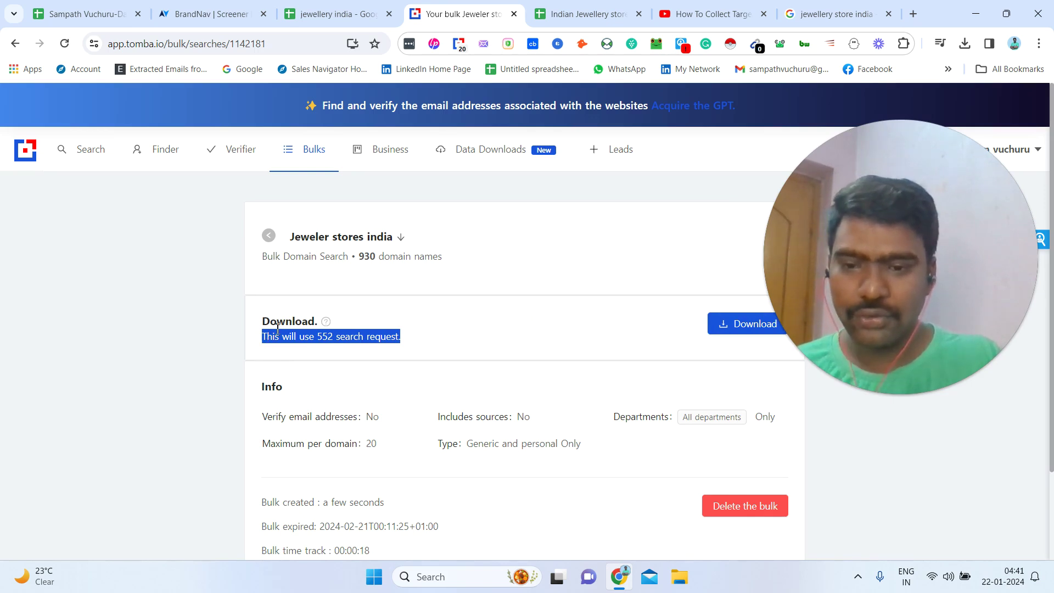
triple_click(382, 336)
triple_click(382, 270)
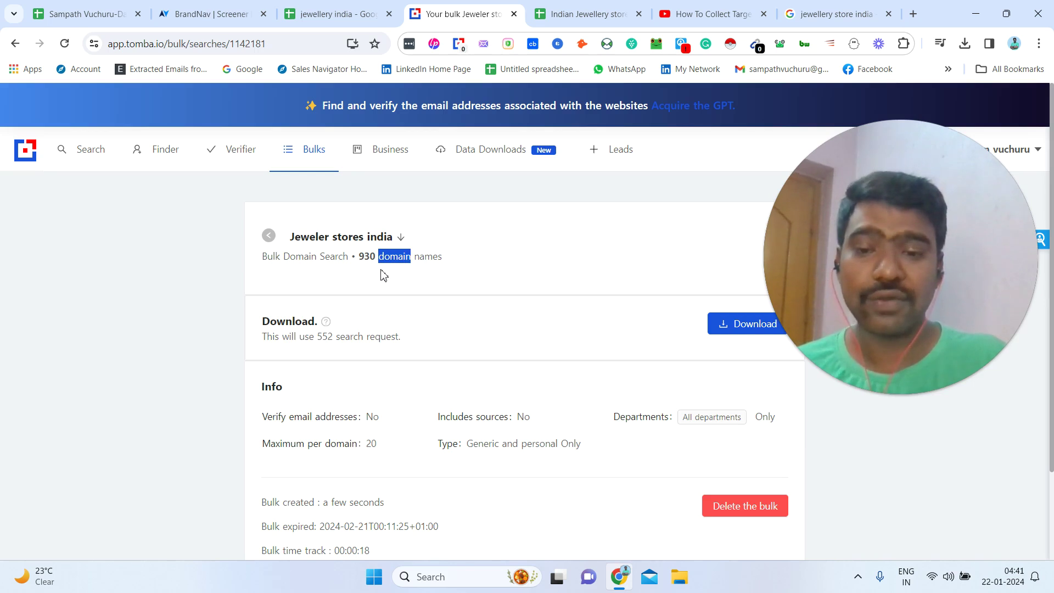
click(399, 330)
drag(263, 335, 395, 343)
drag(262, 336, 379, 340)
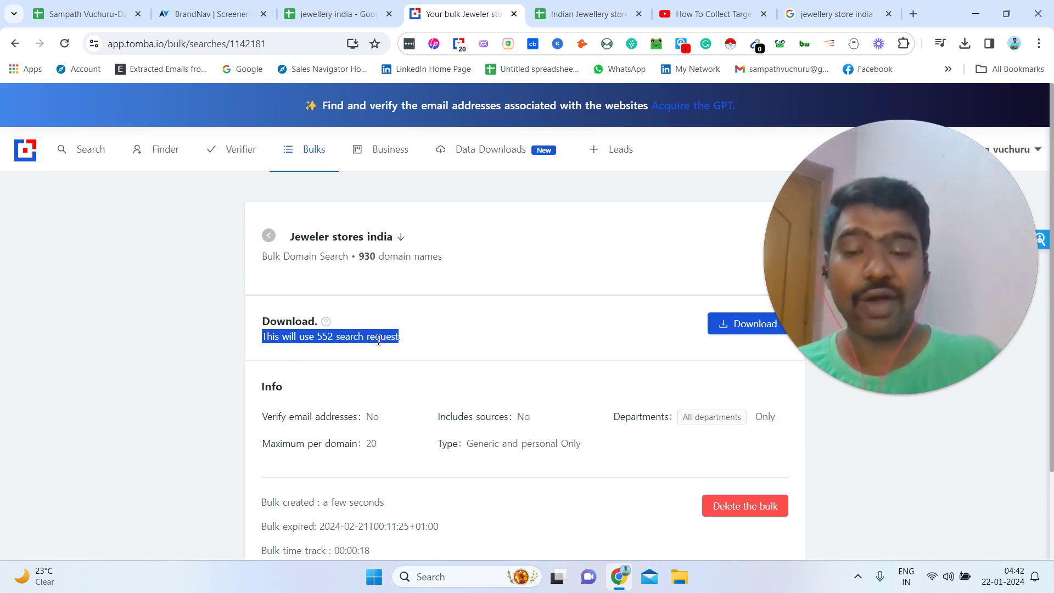
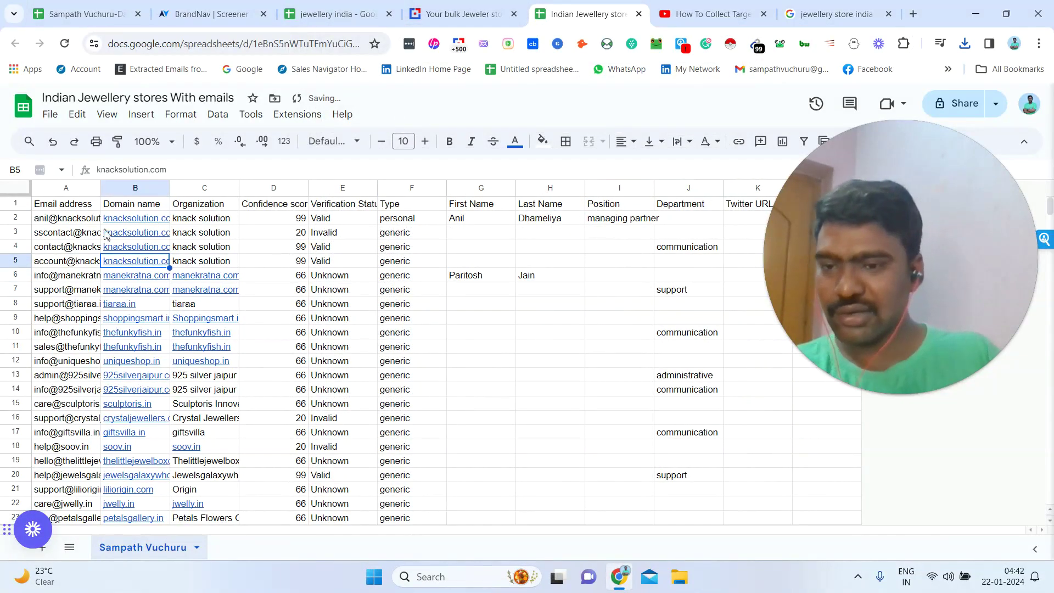
- Examine row 2 of the Indian Jewellery stores With emails sheet across the columns from Email address to Twitter URL
click(77, 221)
key(Right)
key(Right)
key(Right)
key(Right)
key(Right)
key(Right)
key(Right)
key(Right)
key(Right)
key(Right)
key(Right)
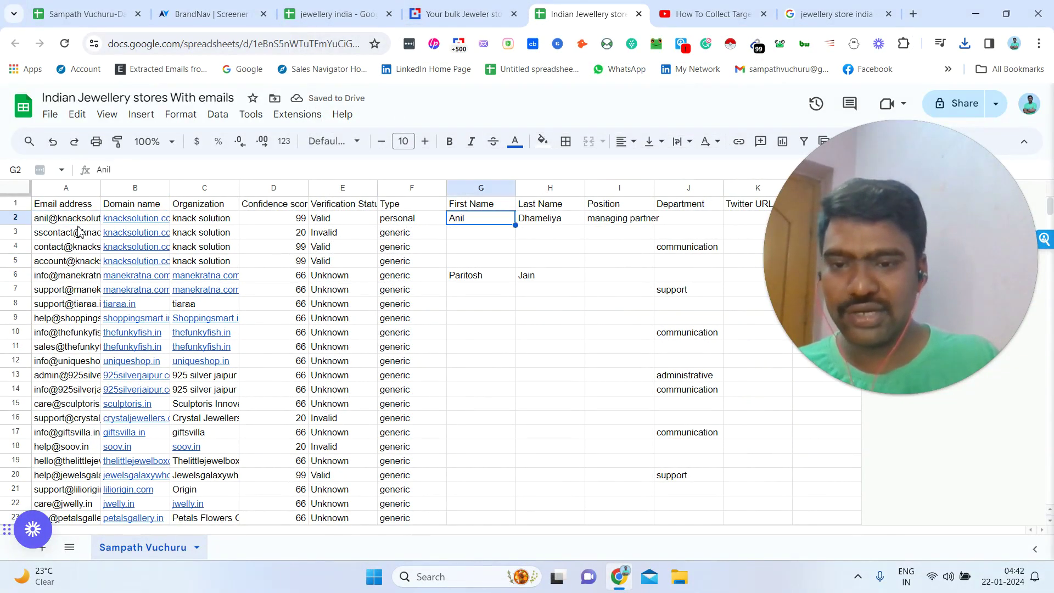
key(Left)
key(Left)
key(Left)
key(Left)
key(Left)
key(Left)
key(Left)
key(Left)
key(Left)
key(Left)
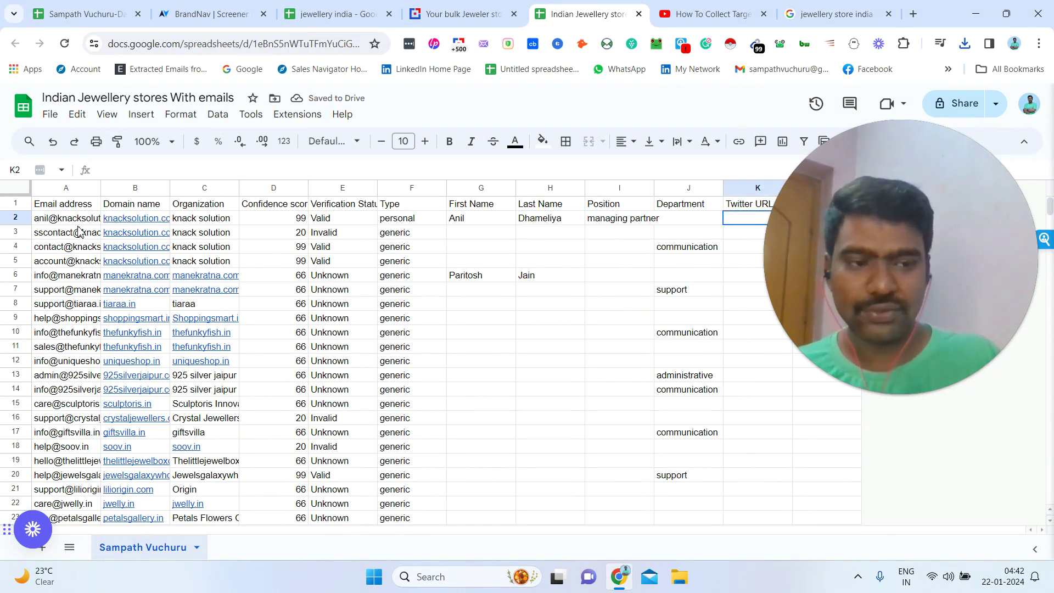
- Examine the listed jewellery store contacts by email type, organization and confidence score, continuing down past row 50
key(Left)
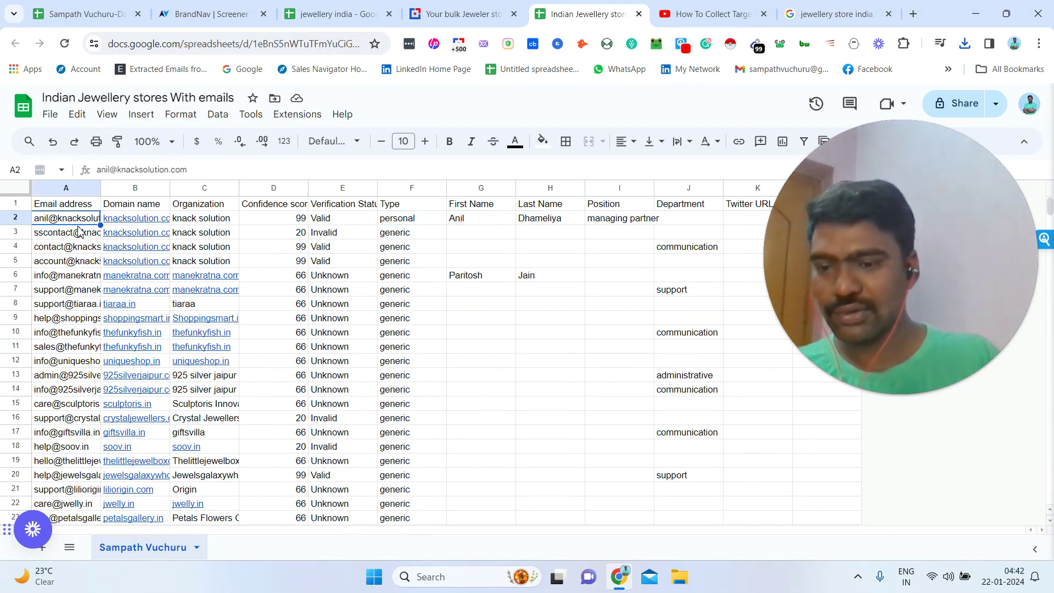
drag(440, 235, 412, 230)
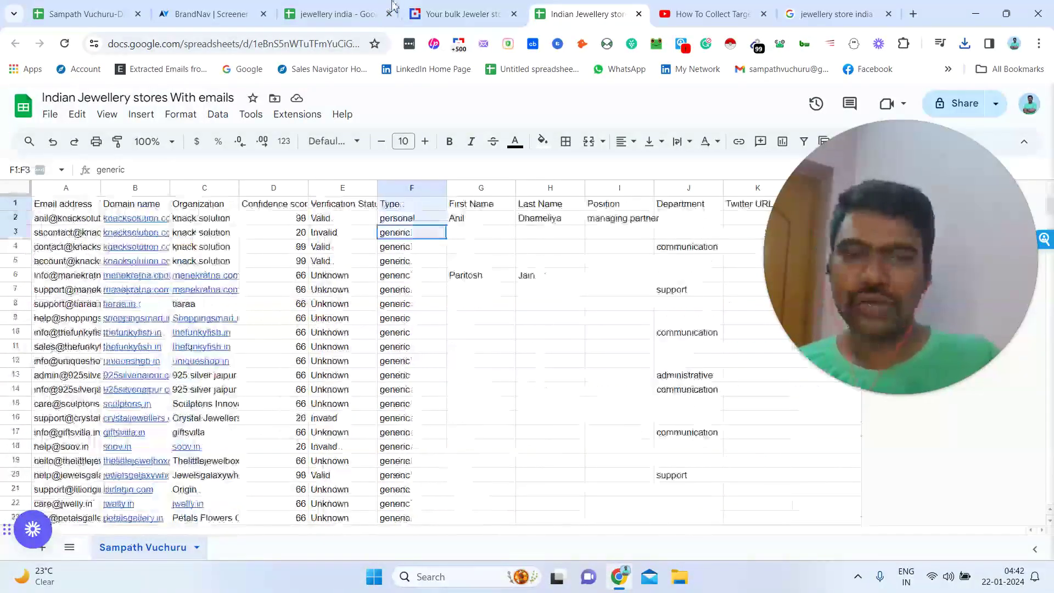
click(204, 460)
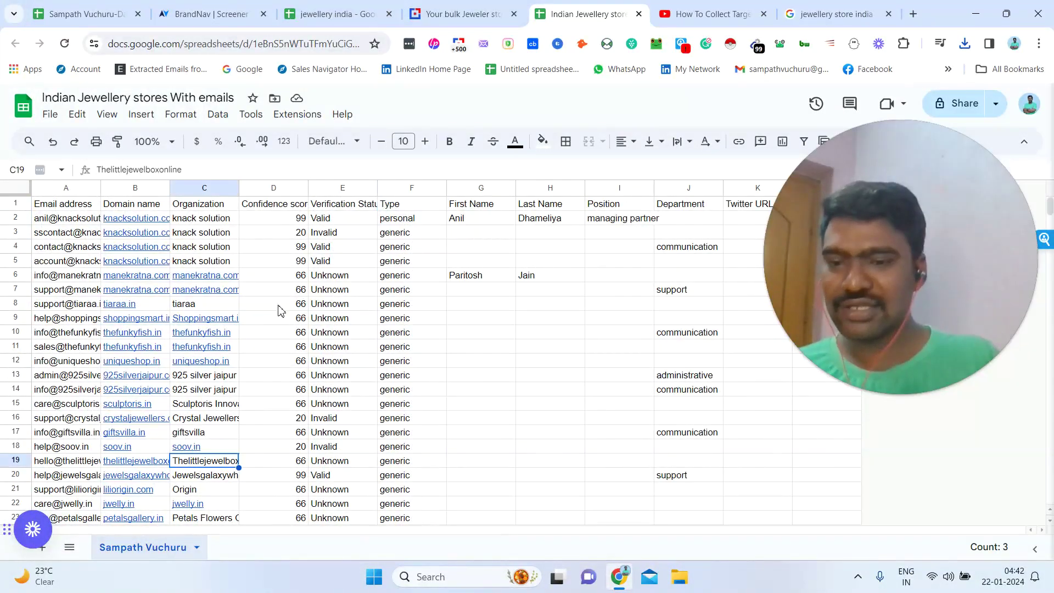
double_click(354, 277)
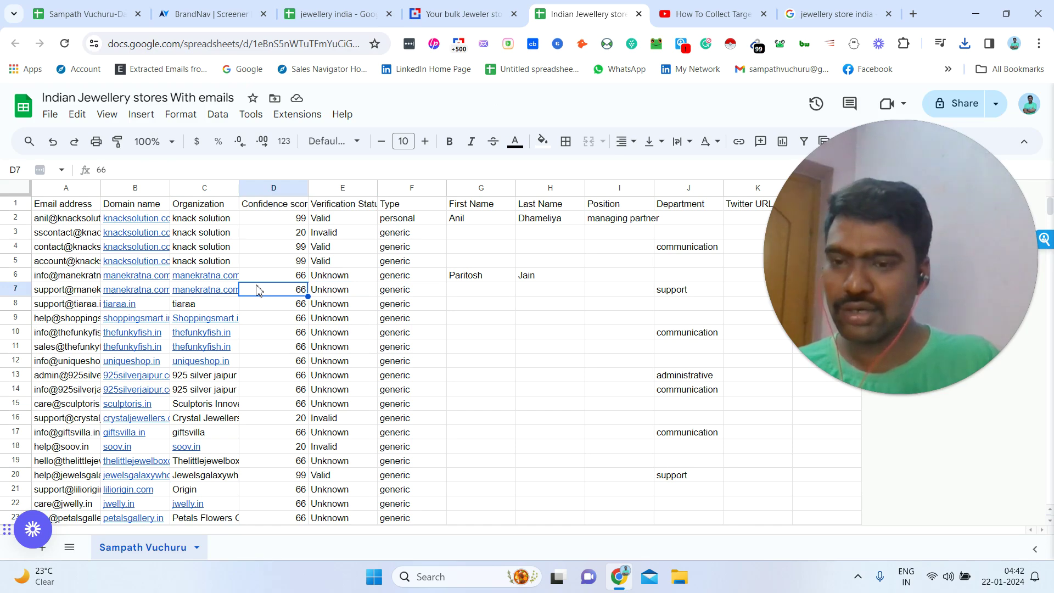
drag(288, 220, 230, 549)
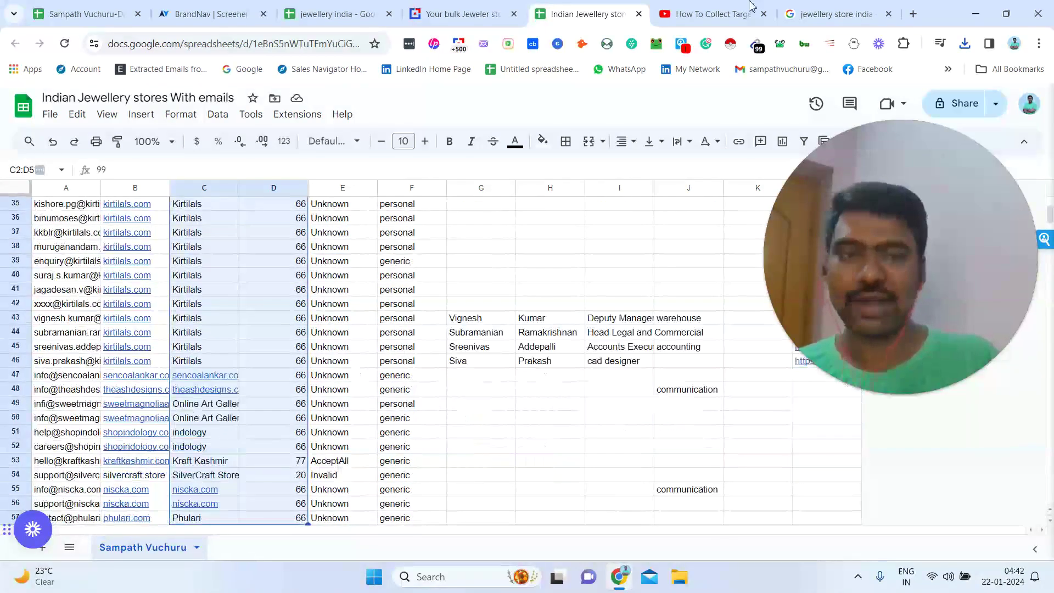
- Open bounceless.io in a new browser tab and log in to the account with the prefilled credentials
click(914, 13)
text(bounceless.io)
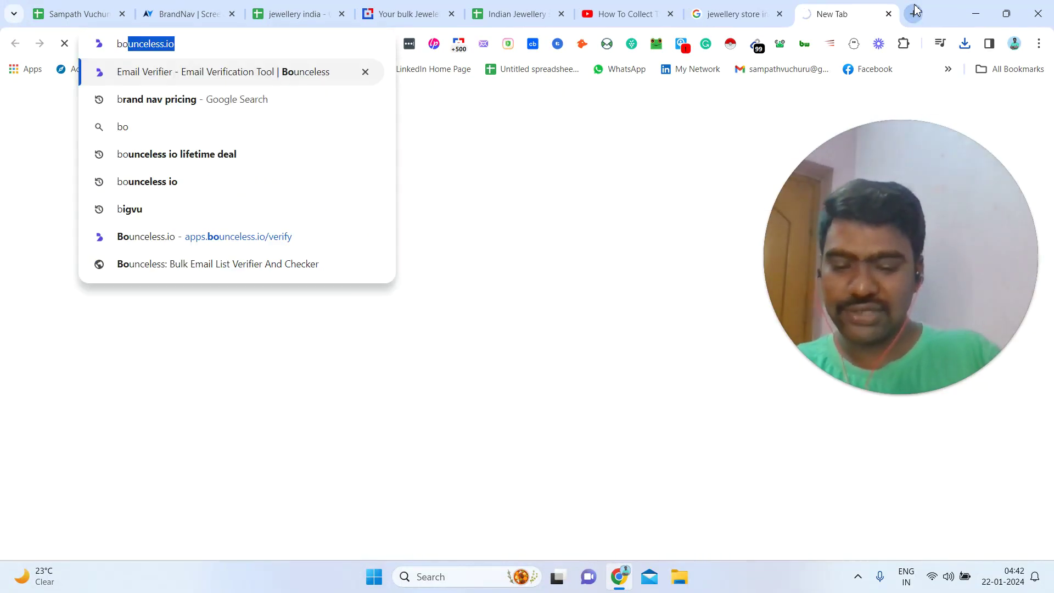
key(Return)
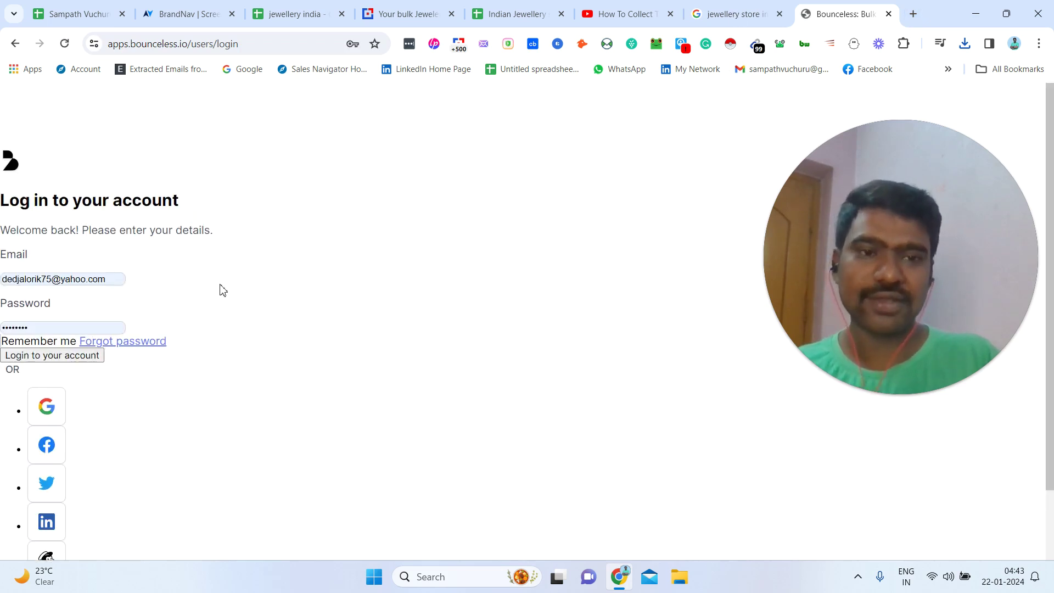
click(486, 445)
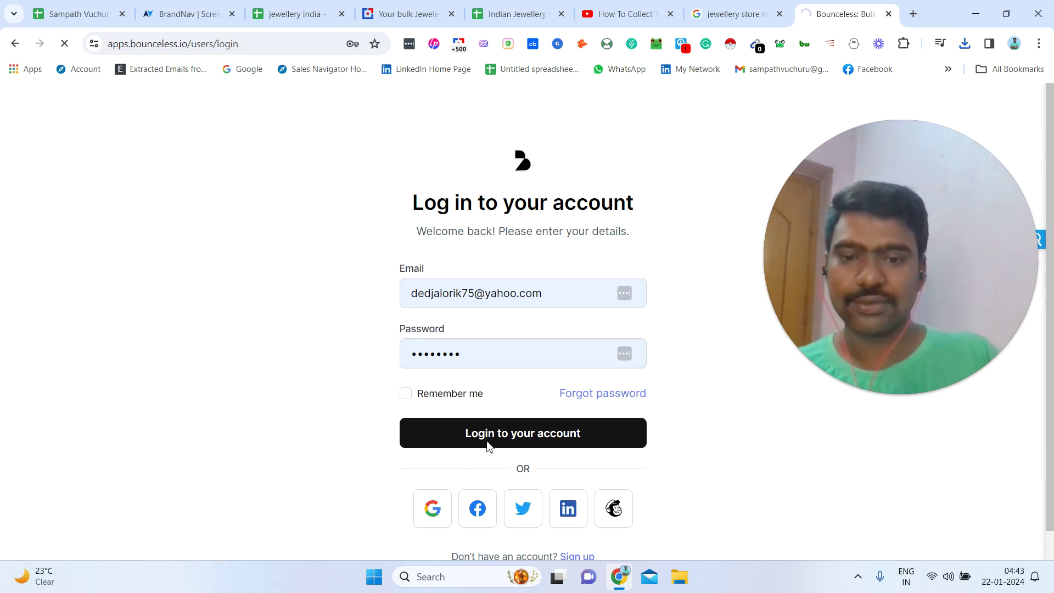
- Examine the email count and deliverability of the Indian Jwewllery file in the verification list
drag(125, 417, 262, 409)
scroll(134, 456, down, 1)
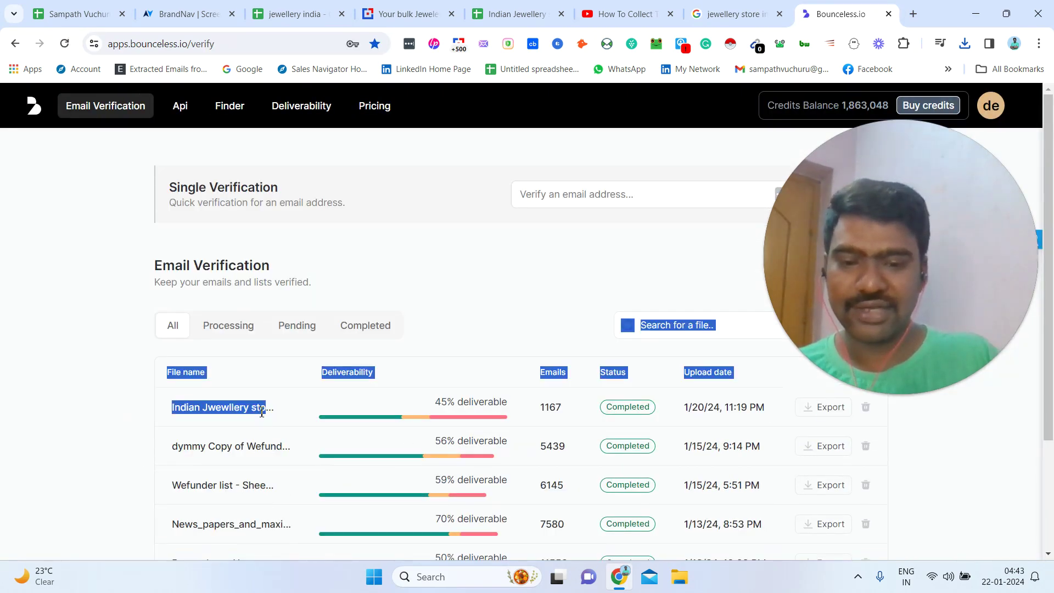
triple_click(263, 407)
double_click(532, 410)
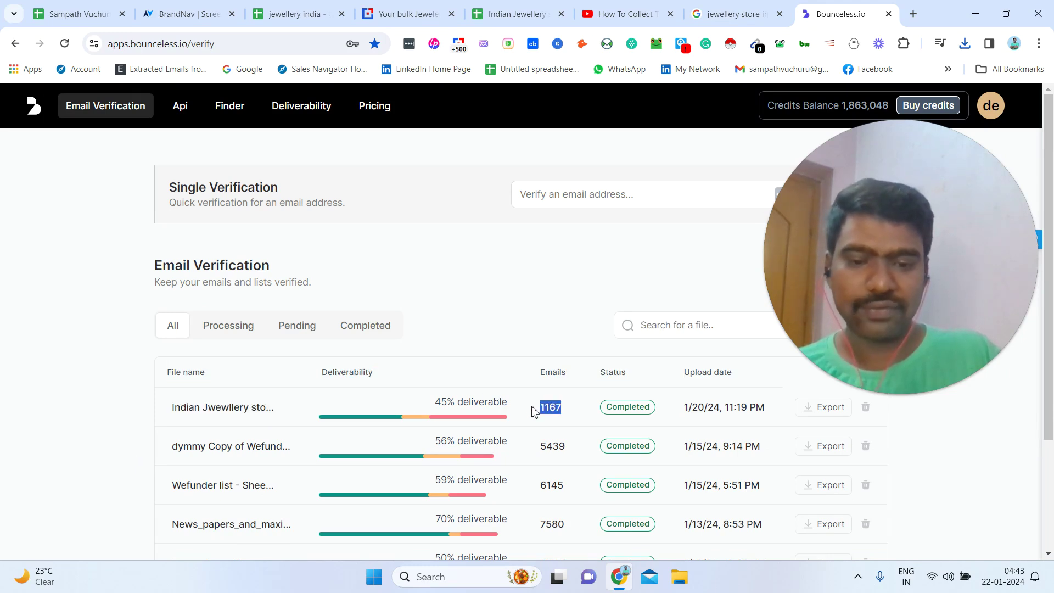
triple_click(464, 405)
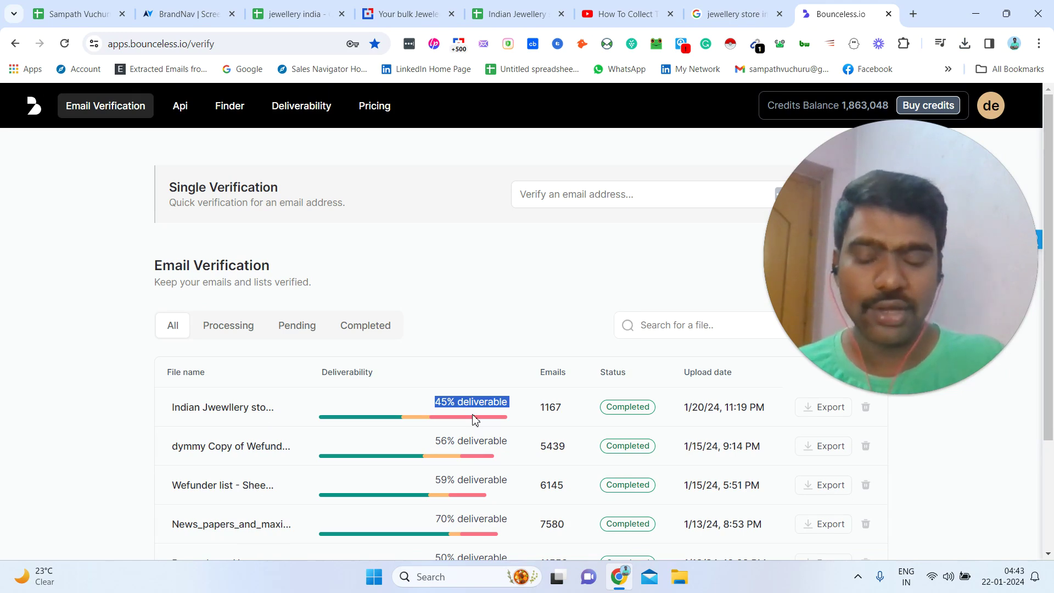
click(476, 414)
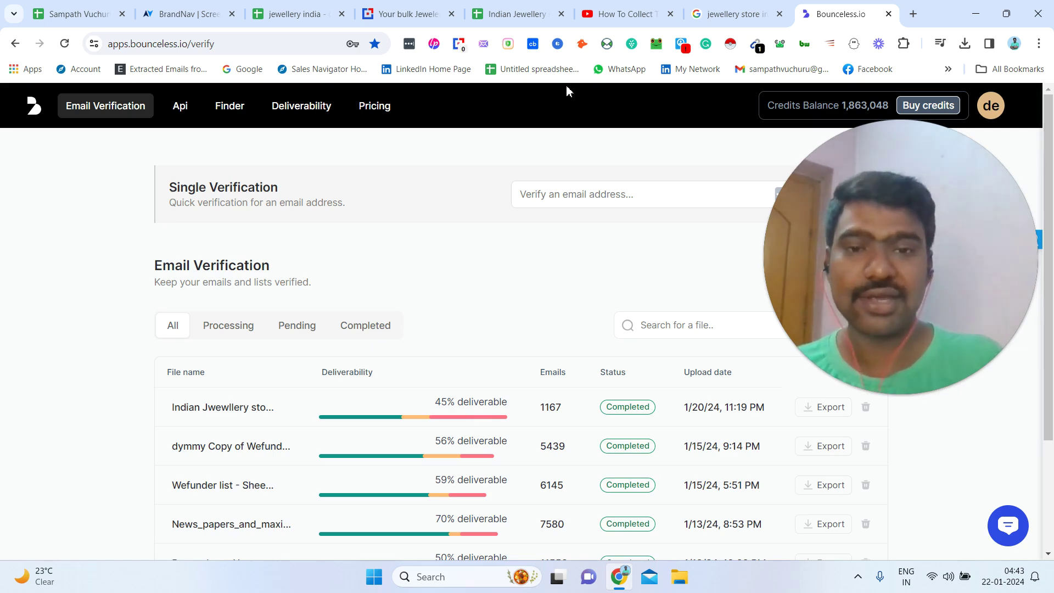
- Revisit the Indian Jewellery stores With emails sheet and check the domain name count of the Jeweler stores india bulk in Tomba
click(516, 13)
click(364, 281)
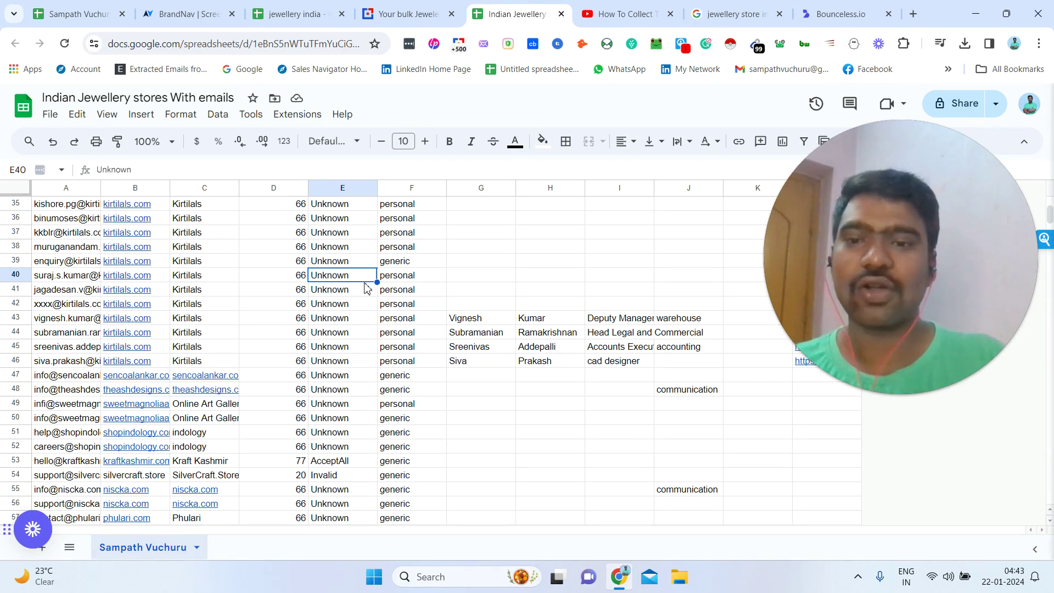
click(332, 13)
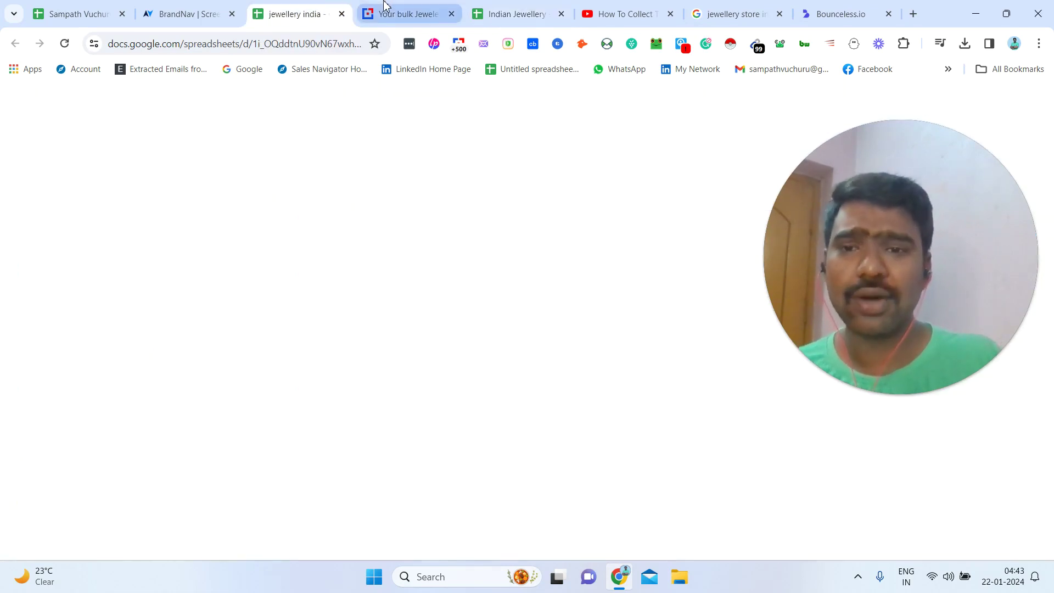
click(386, 8)
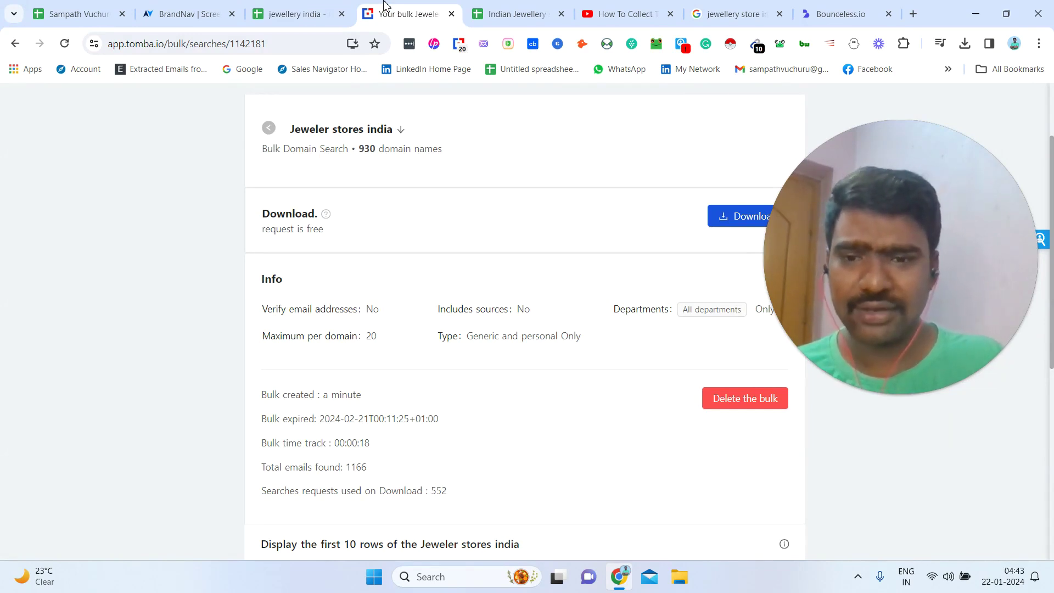
triple_click(409, 149)
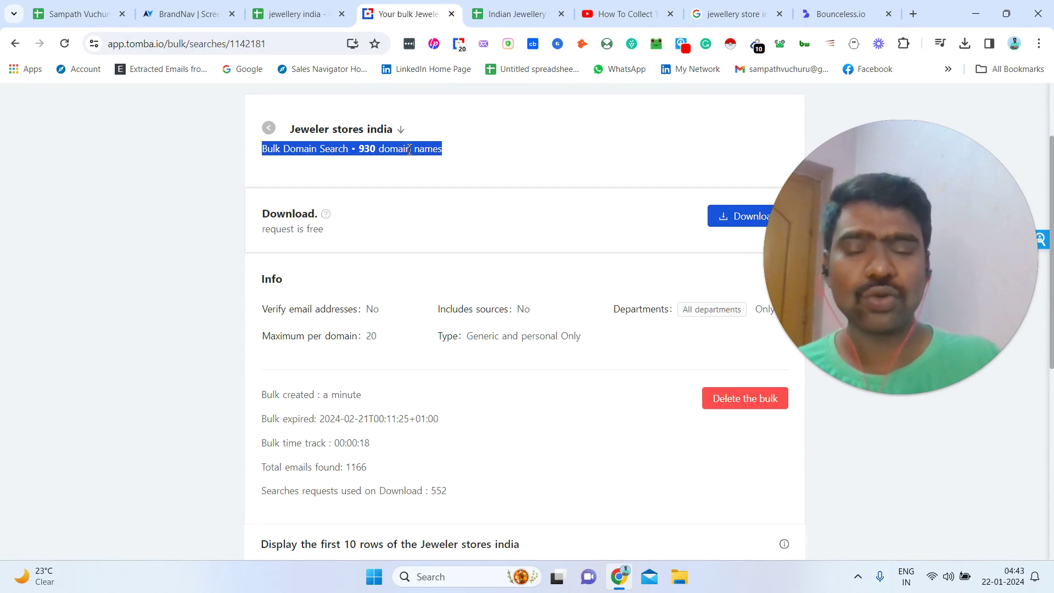
- Switch to the jewellery india spreadsheet and view its store data from the first column
click(303, 8)
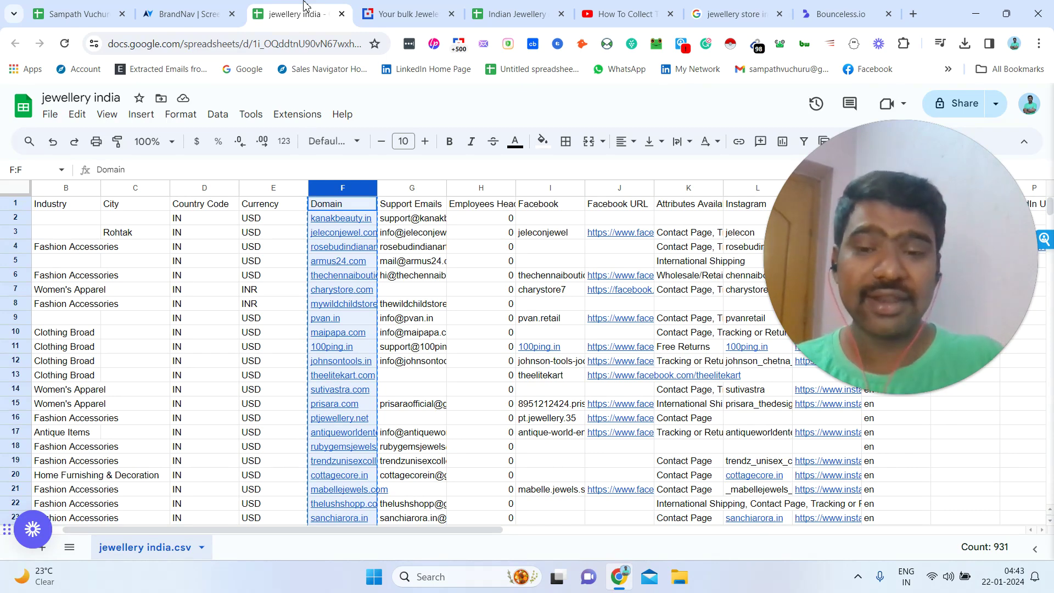
click(214, 251)
key(Home)
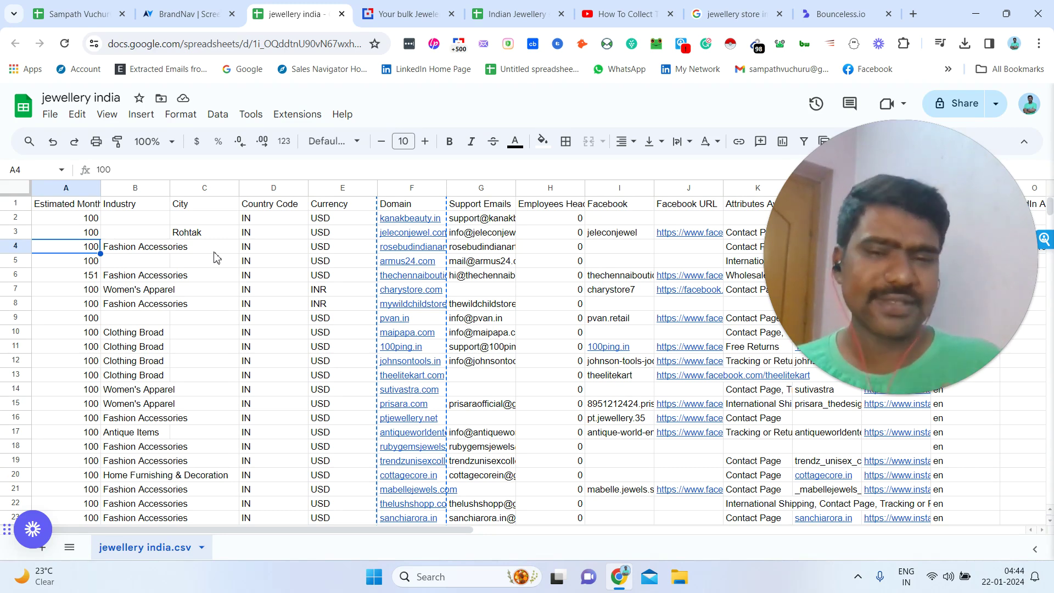
- View the angel investors video's description on YouTube and the Data List Example spreadsheet, and return to the Indian Jewellery stores With emails sheet
click(597, 8)
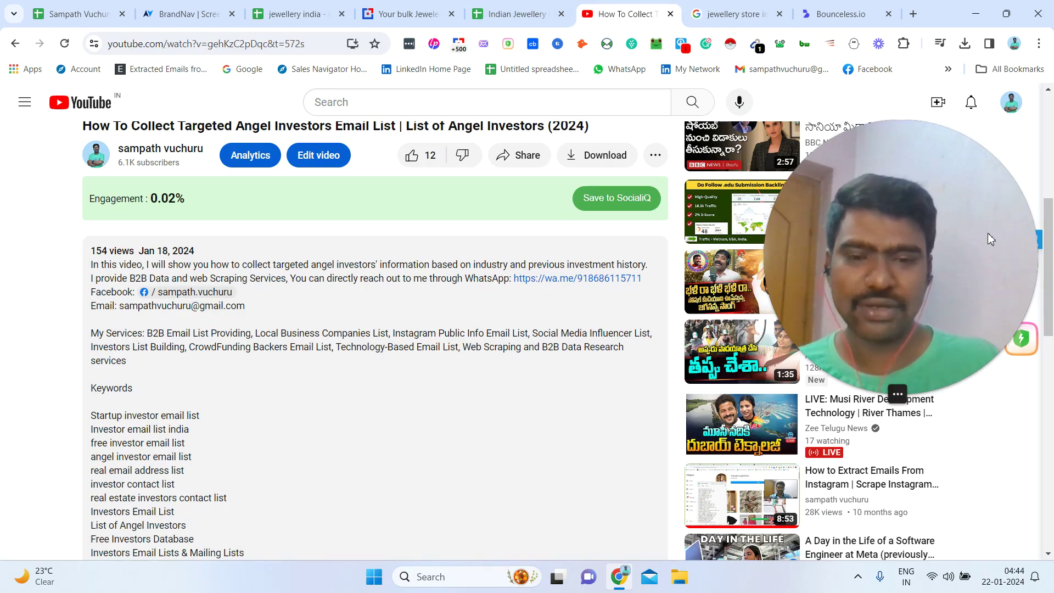
drag(1049, 218, 1049, 170)
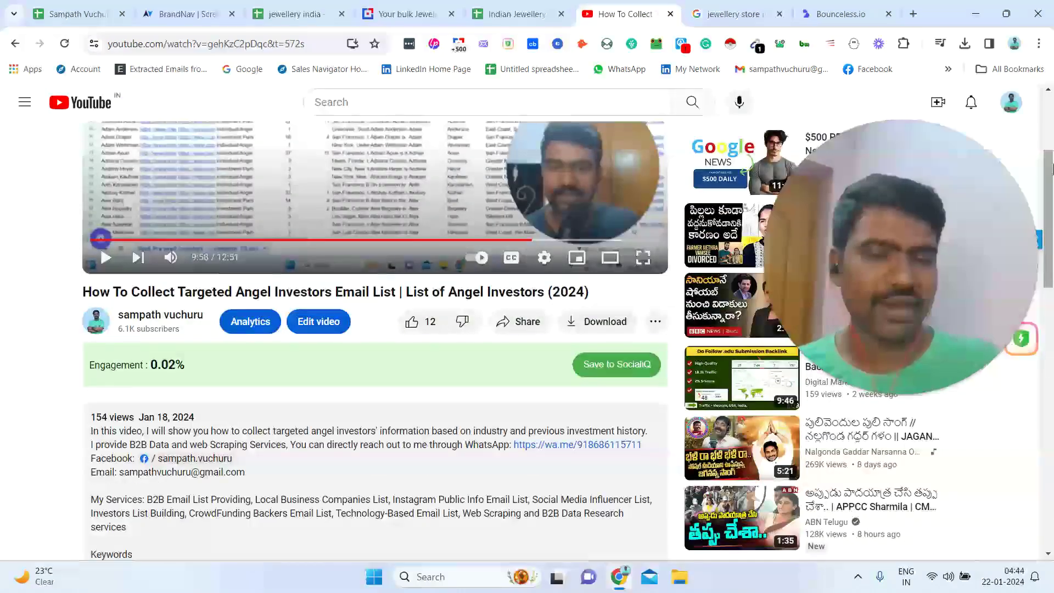
click(77, 8)
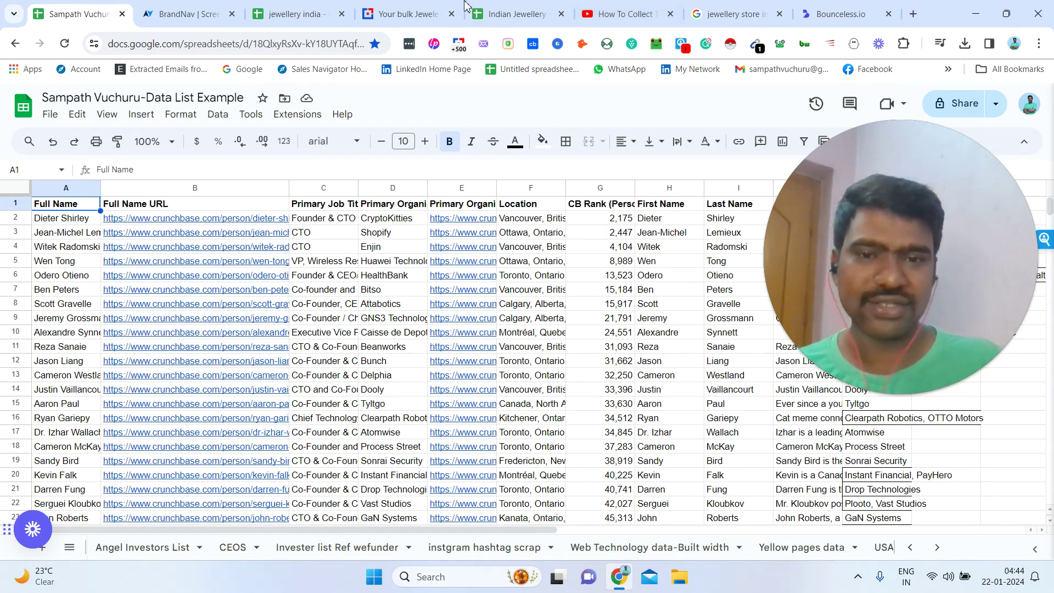
click(498, 8)
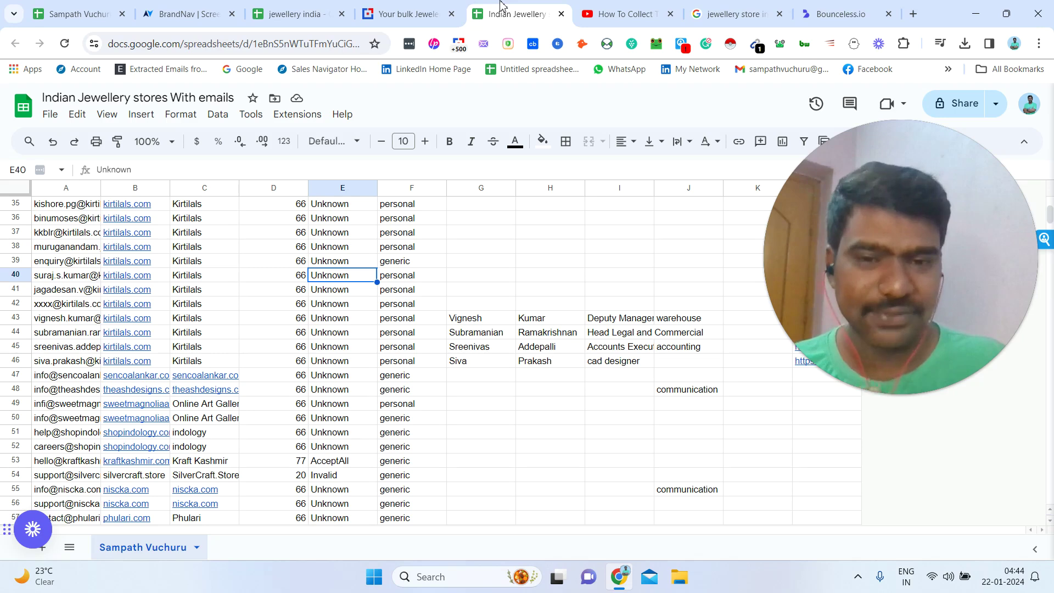